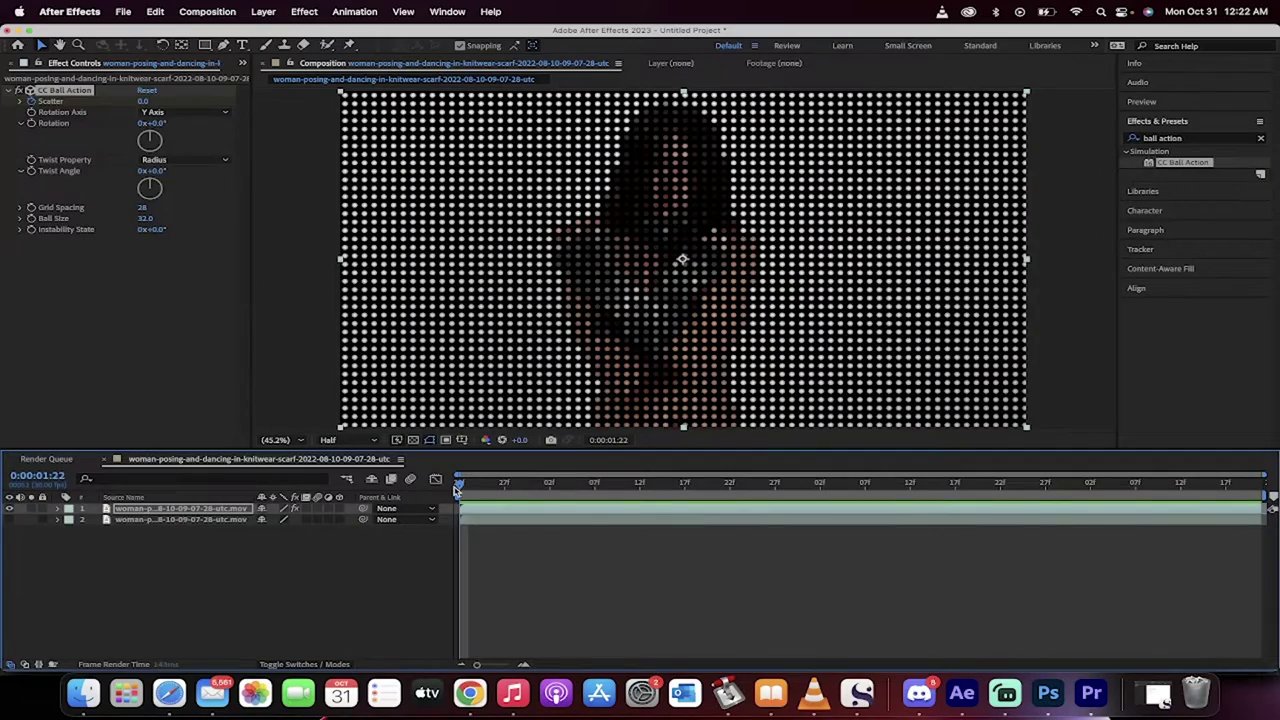
# Preview the existing CC Ball Action scatter animation from the start of the work area and scrub through it.
pyautogui.press('space')
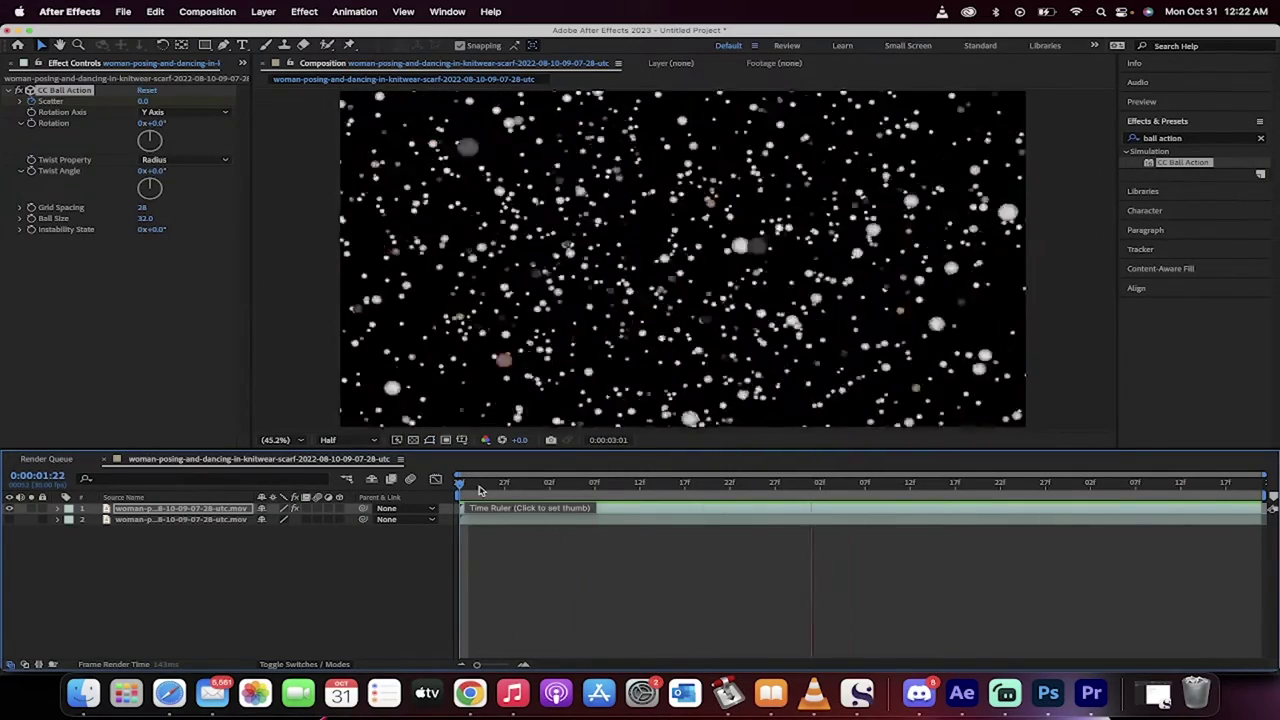
pyautogui.press('space')
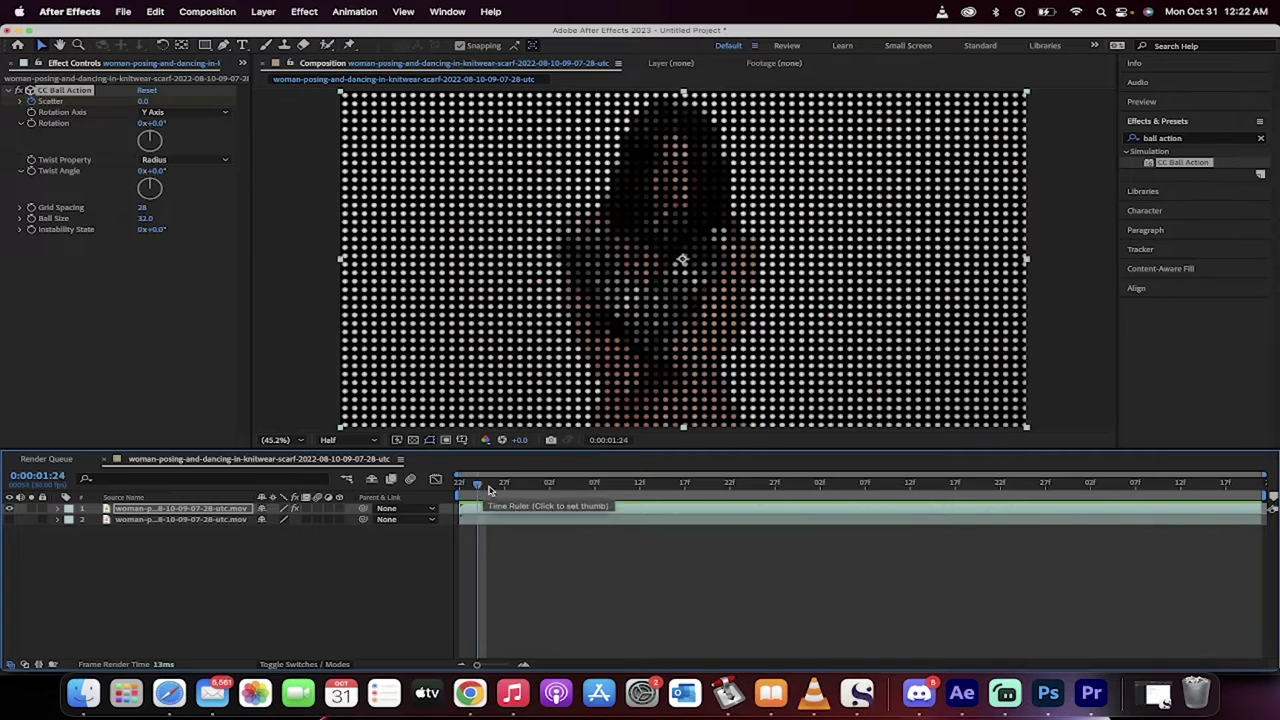
pyautogui.moveTo(458, 490)
pyautogui.mouseDown()
pyautogui.moveTo(558, 490)
pyautogui.moveTo(459, 490)
pyautogui.mouseUp()
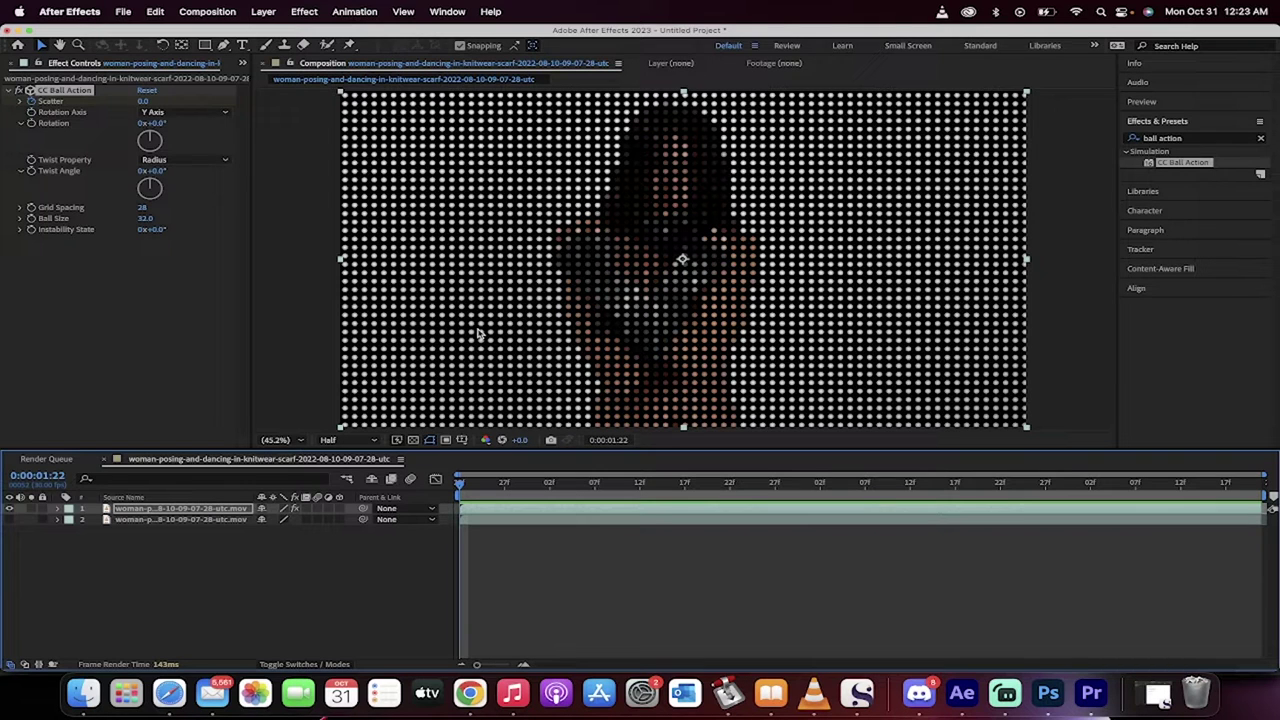
pyautogui.moveTo(460, 484); pyautogui.dragTo(463, 512)
pyautogui.press('space')
pyautogui.click(631, 492)
pyautogui.moveTo(521, 487); pyautogui.dragTo(557, 488)
pyautogui.press('space')
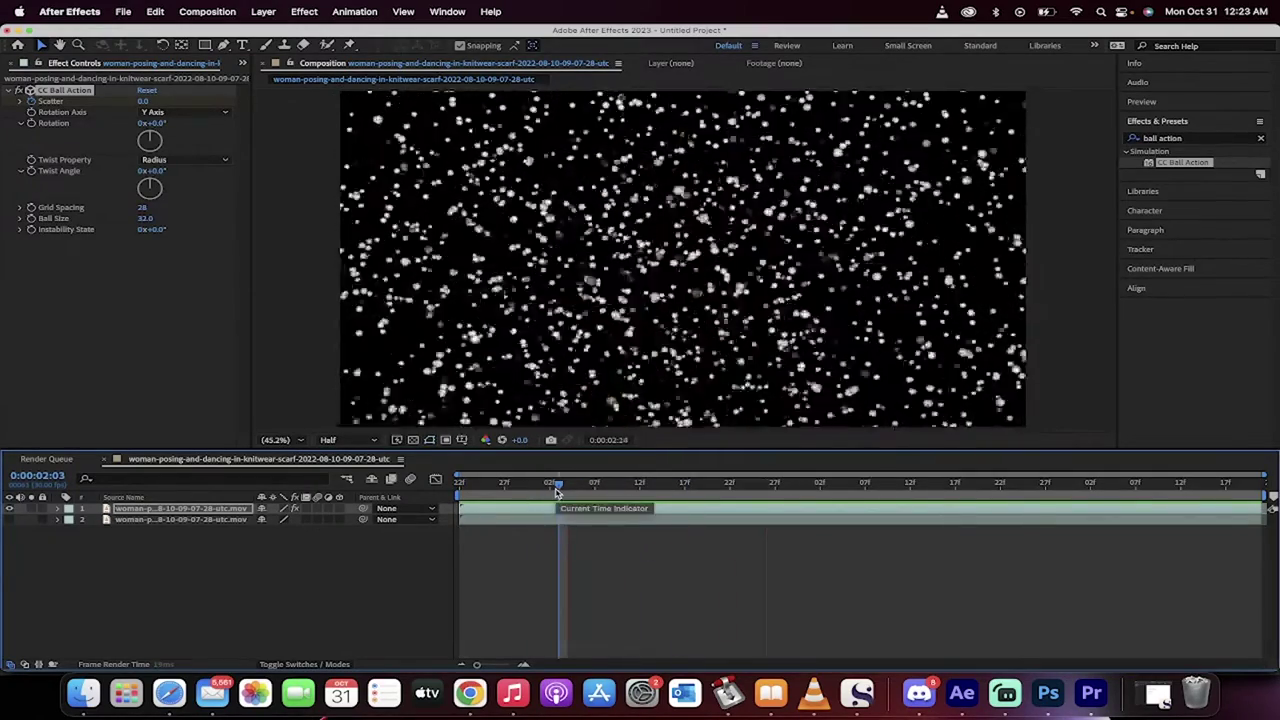
pyautogui.moveTo(557, 490); pyautogui.dragTo(447, 495)
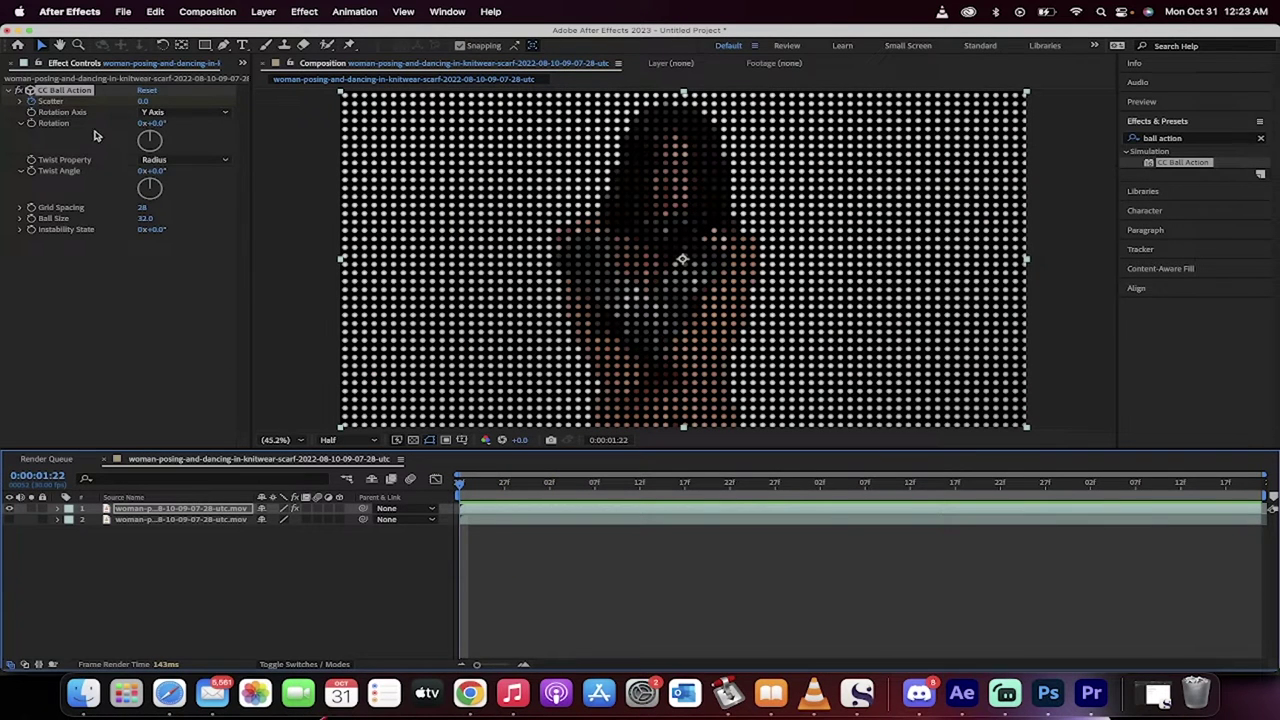
# Delete the CC Ball Action effect from the top video layer and preview the plain footage.
pyautogui.click(60, 99)
pyautogui.click(64, 92)
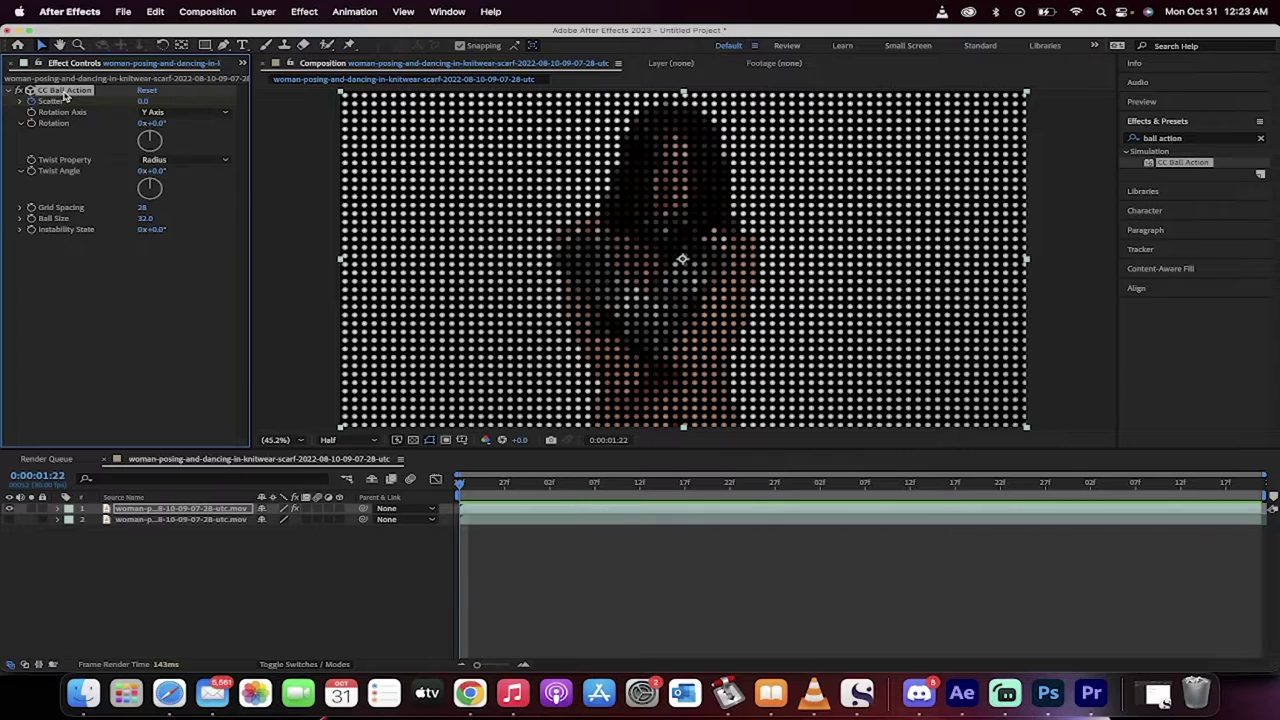
pyautogui.press('Delete')
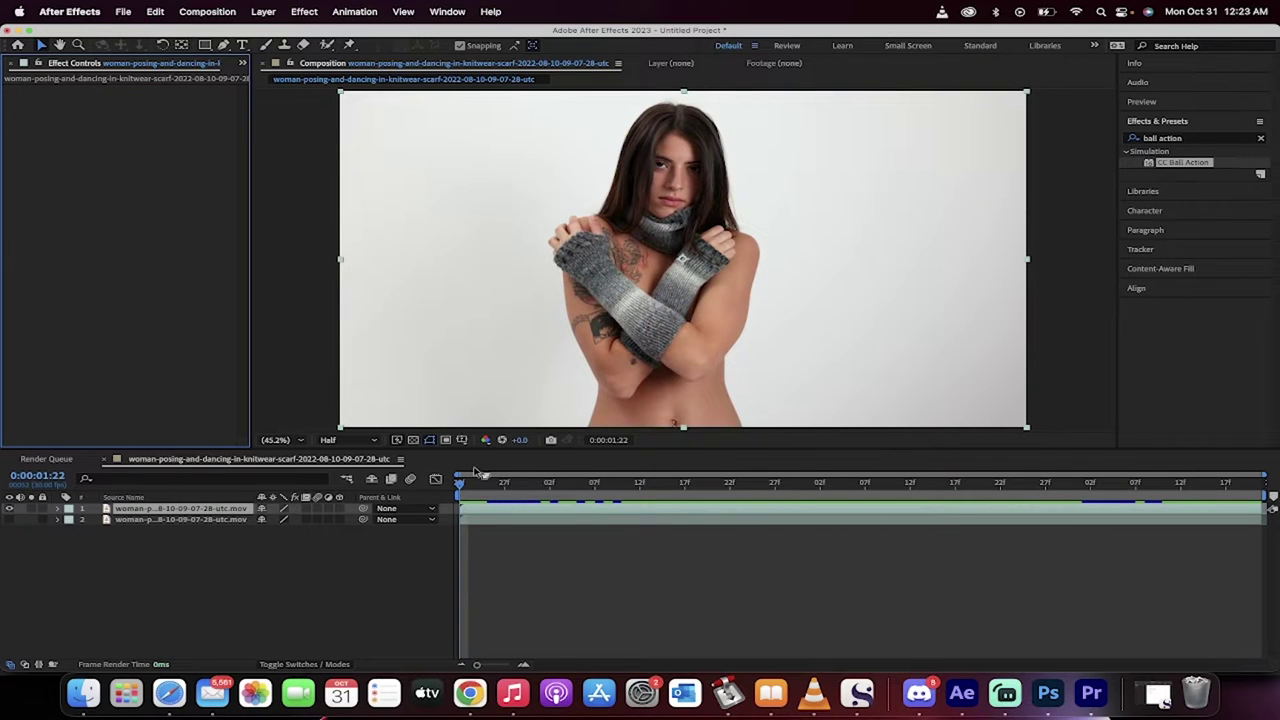
pyautogui.moveTo(525, 484); pyautogui.dragTo(577, 486)
pyautogui.press('space')
pyautogui.press('space')
pyautogui.press('Home')
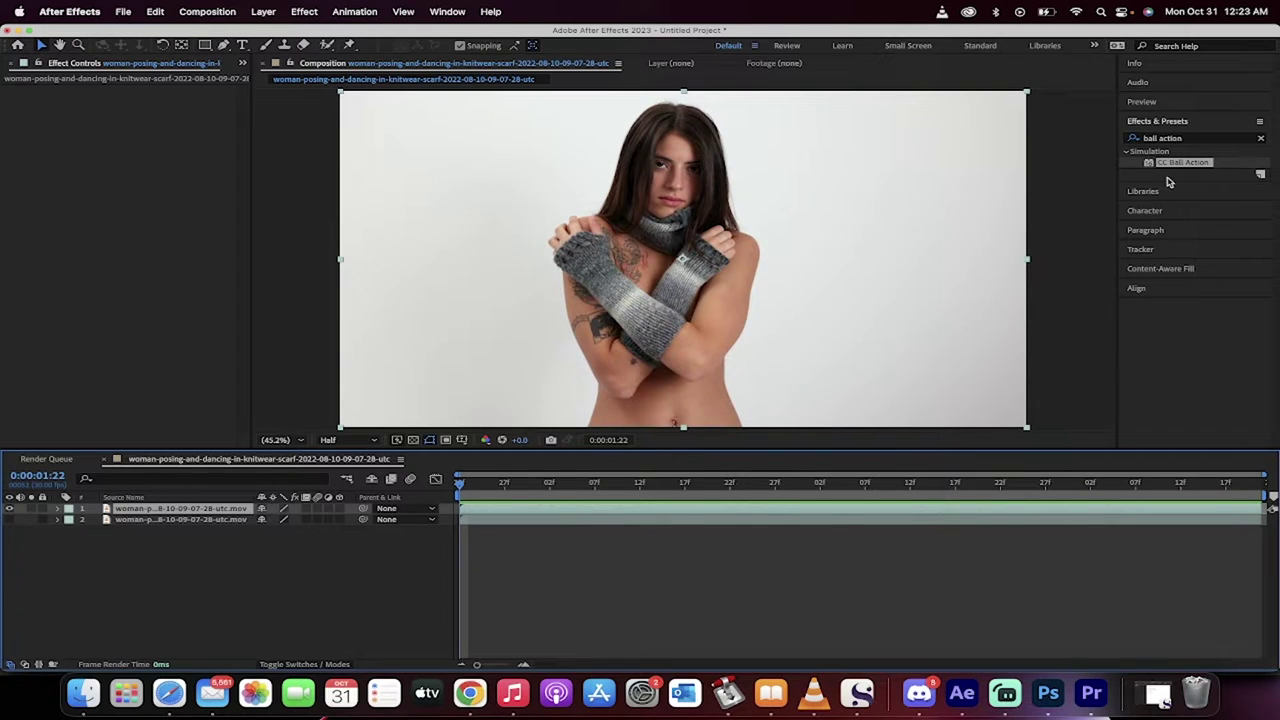
# Search the effects for "ball action" and apply CC Ball Action to the top video layer.
pyautogui.click(1159, 122)
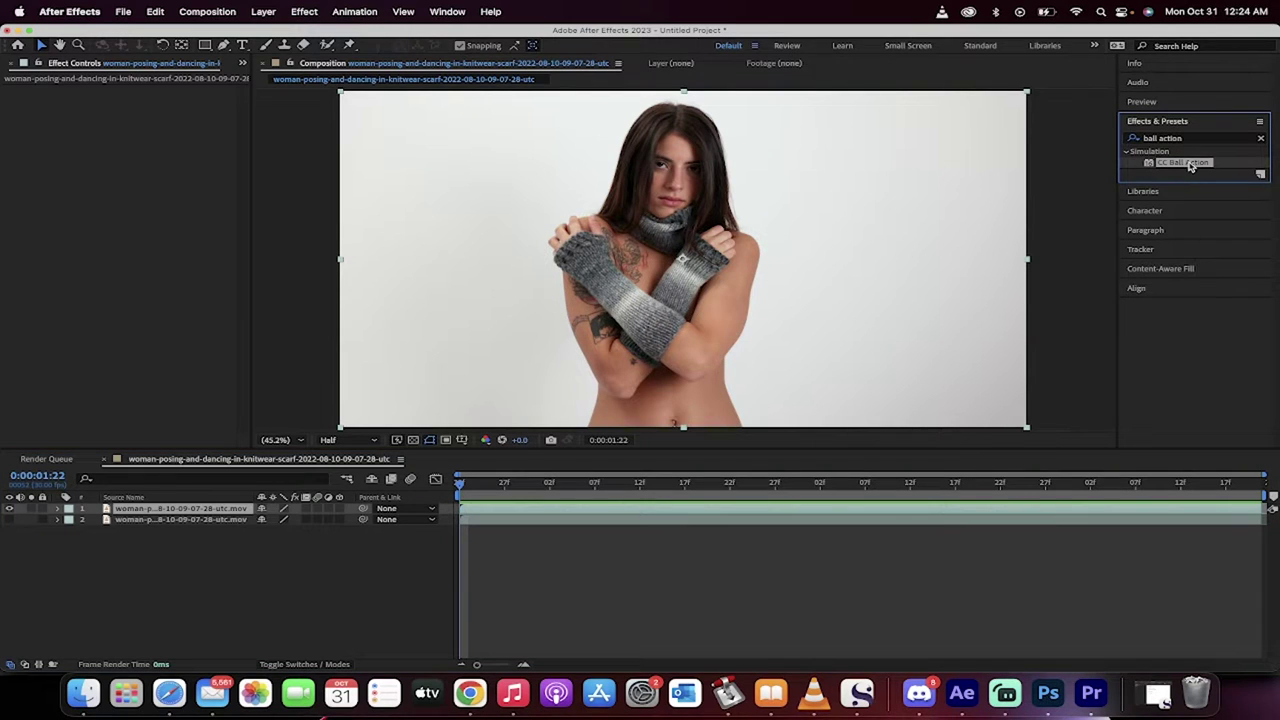
pyautogui.click(1191, 143)
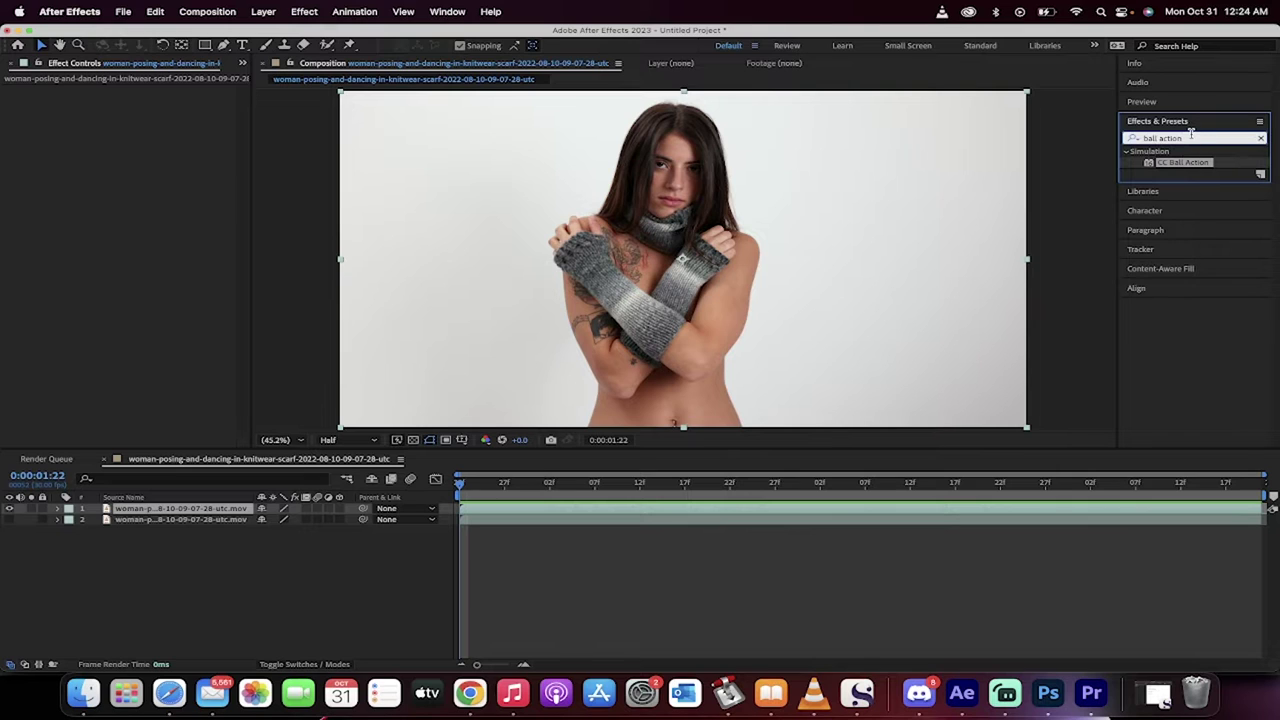
pyautogui.press('super+a')
pyautogui.write('bak')
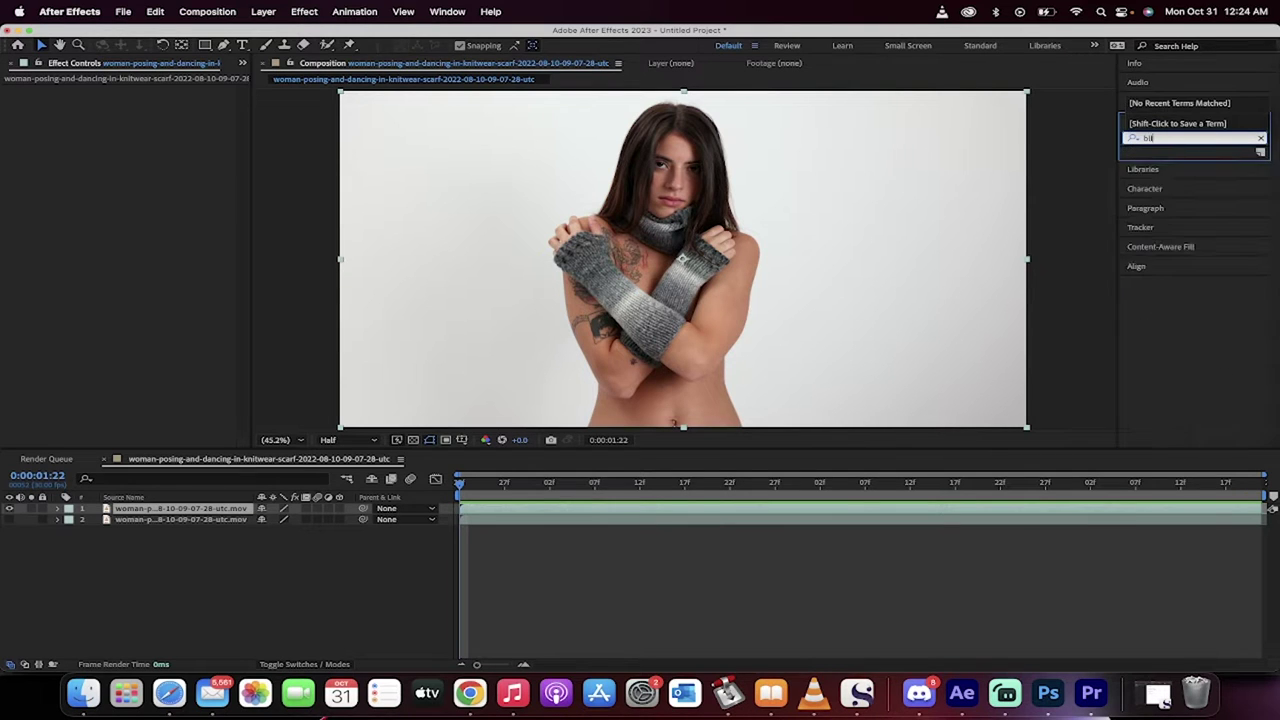
pyautogui.press('BackSpace')
pyautogui.write('ll action')
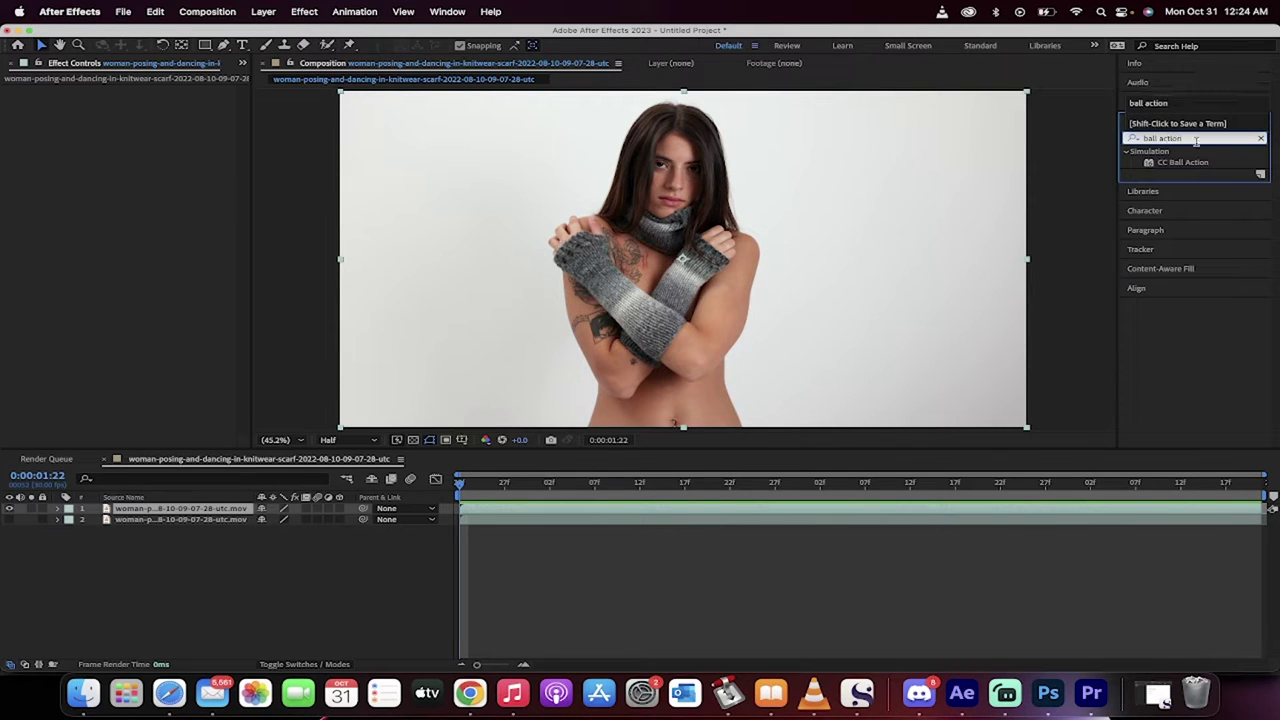
pyautogui.click(1193, 163)
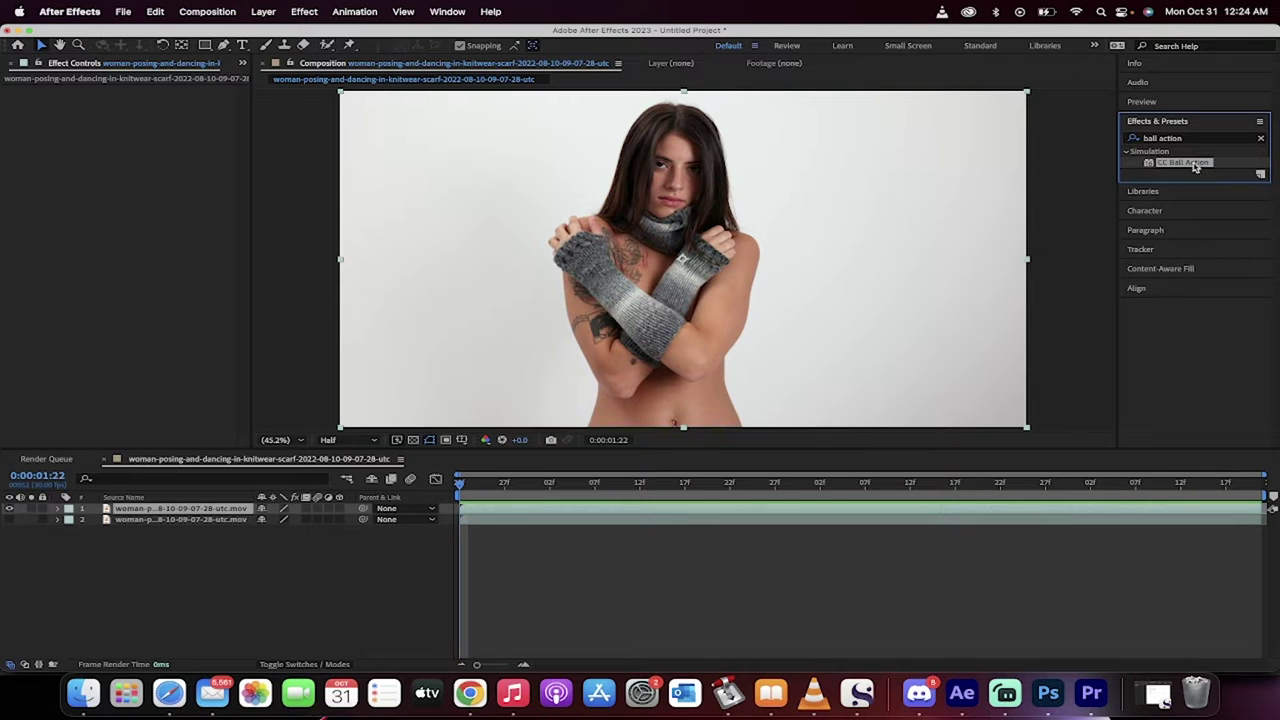
pyautogui.moveTo(1193, 167); pyautogui.dragTo(680, 270)
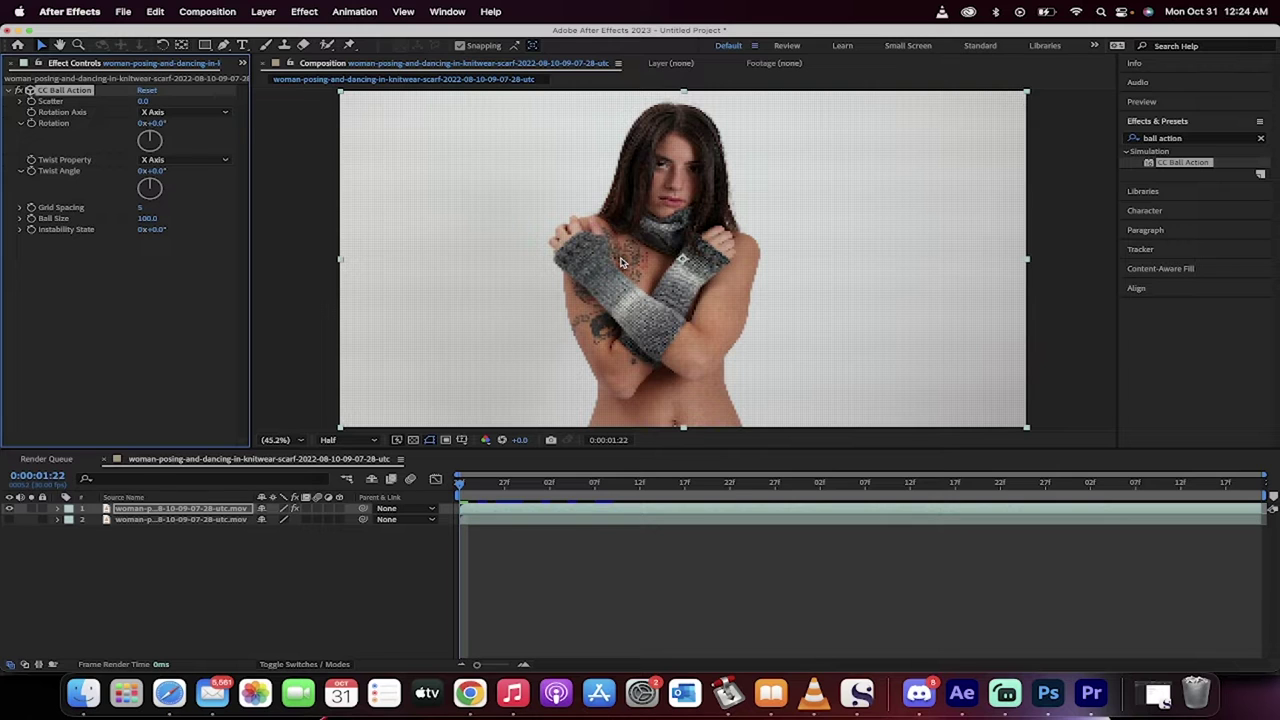
# Inspect the balls up close while setting Ball Size to 52 and Grid Spacing to 13.
pyautogui.scroll(6, 620, 263)
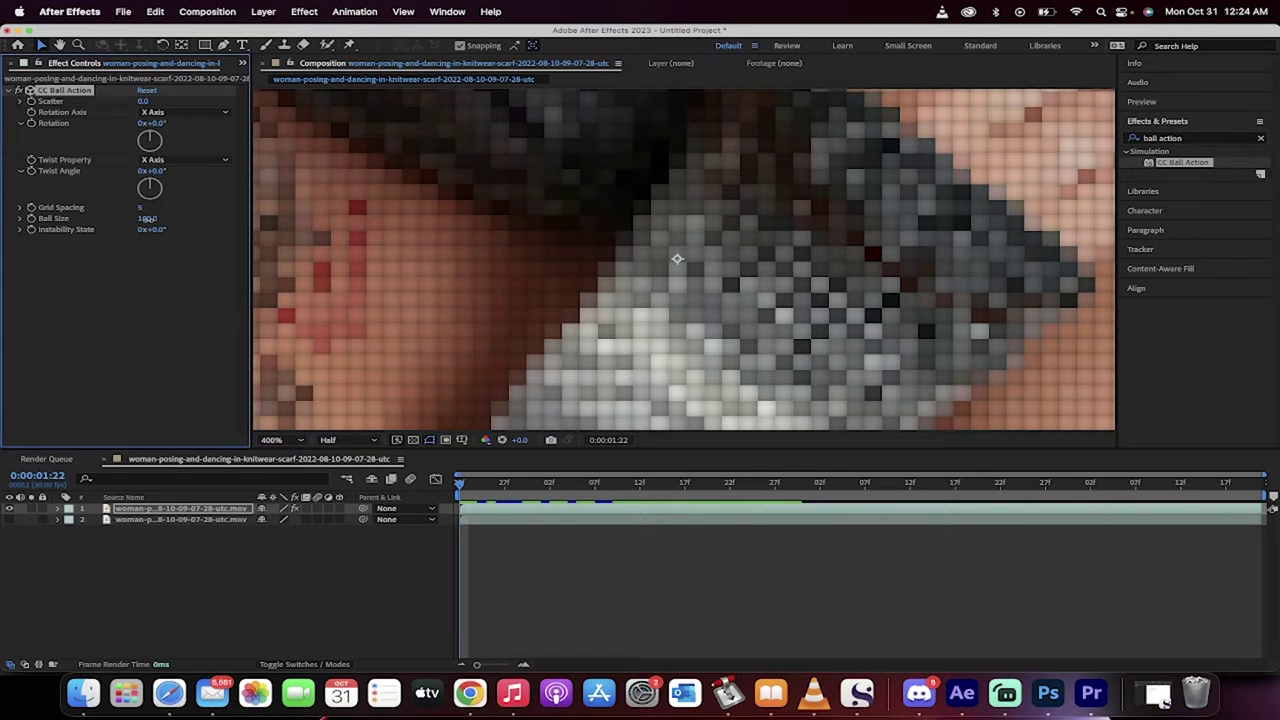
pyautogui.moveTo(147, 218); pyautogui.dragTo(127, 220)
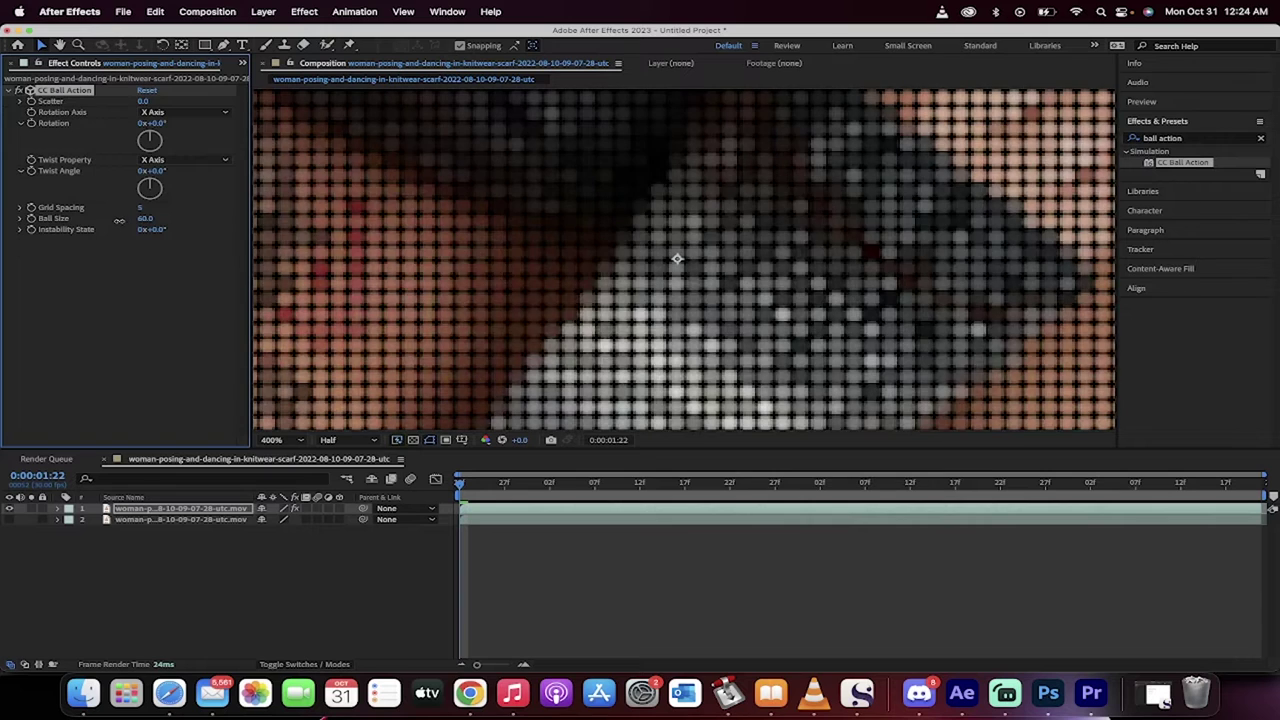
pyautogui.click(139, 219)
pyautogui.write('60.0')
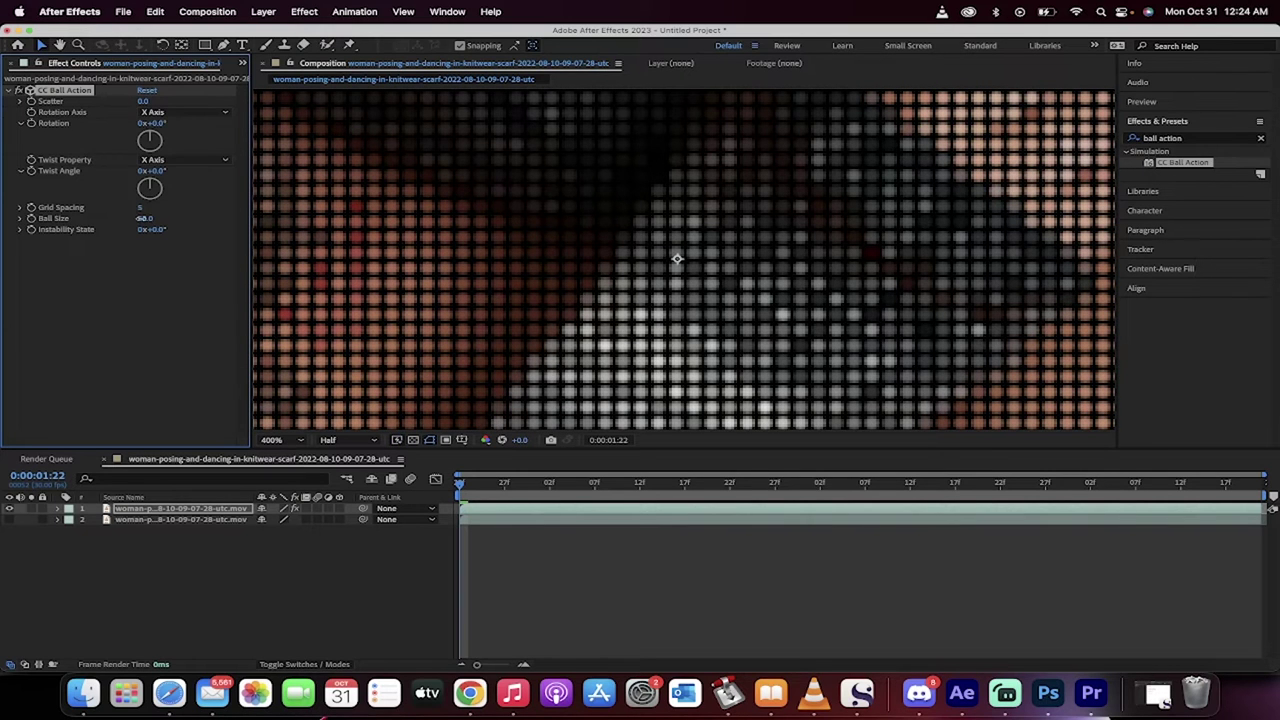
pyautogui.click(141, 218)
pyautogui.click(130, 248)
pyautogui.moveTo(142, 207); pyautogui.dragTo(149, 212)
pyautogui.scroll(-2, 526, 359)
pyautogui.press(',')
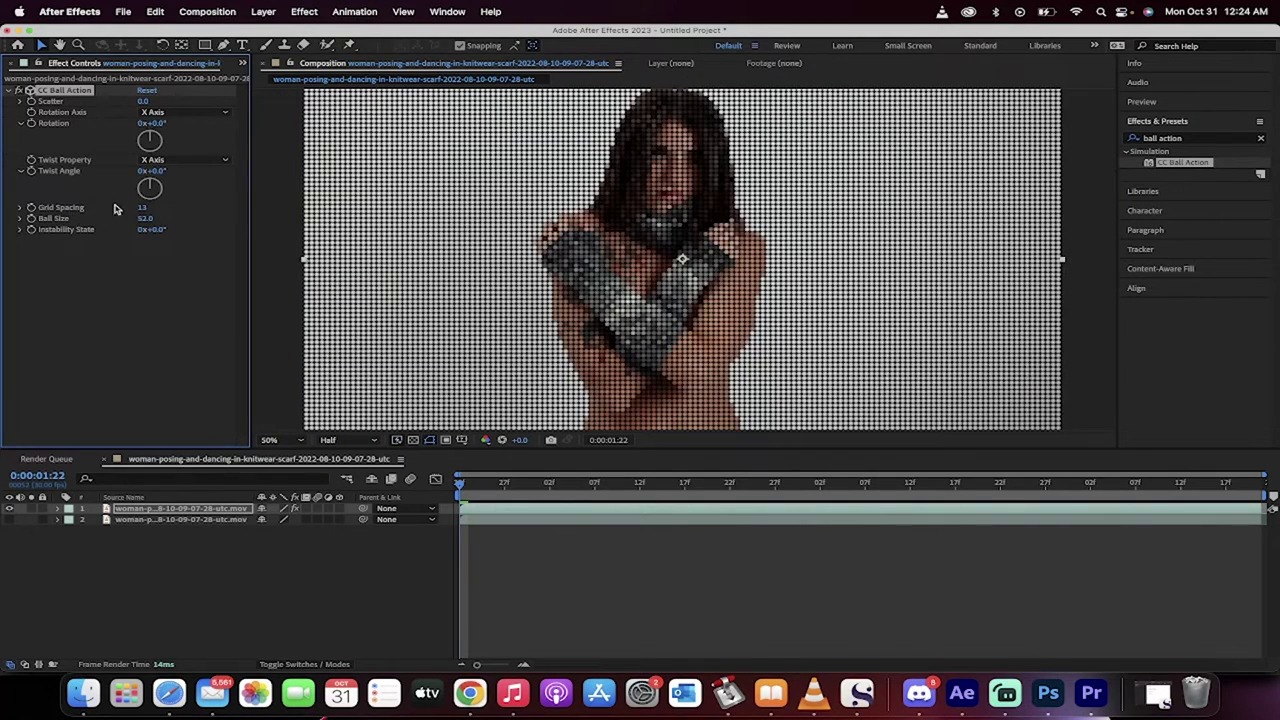
# Set Grid Spacing to 50 and Ball Size to 435 and preview the blocky pixelated look.
pyautogui.moveTo(142, 207); pyautogui.dragTo(252, 215)
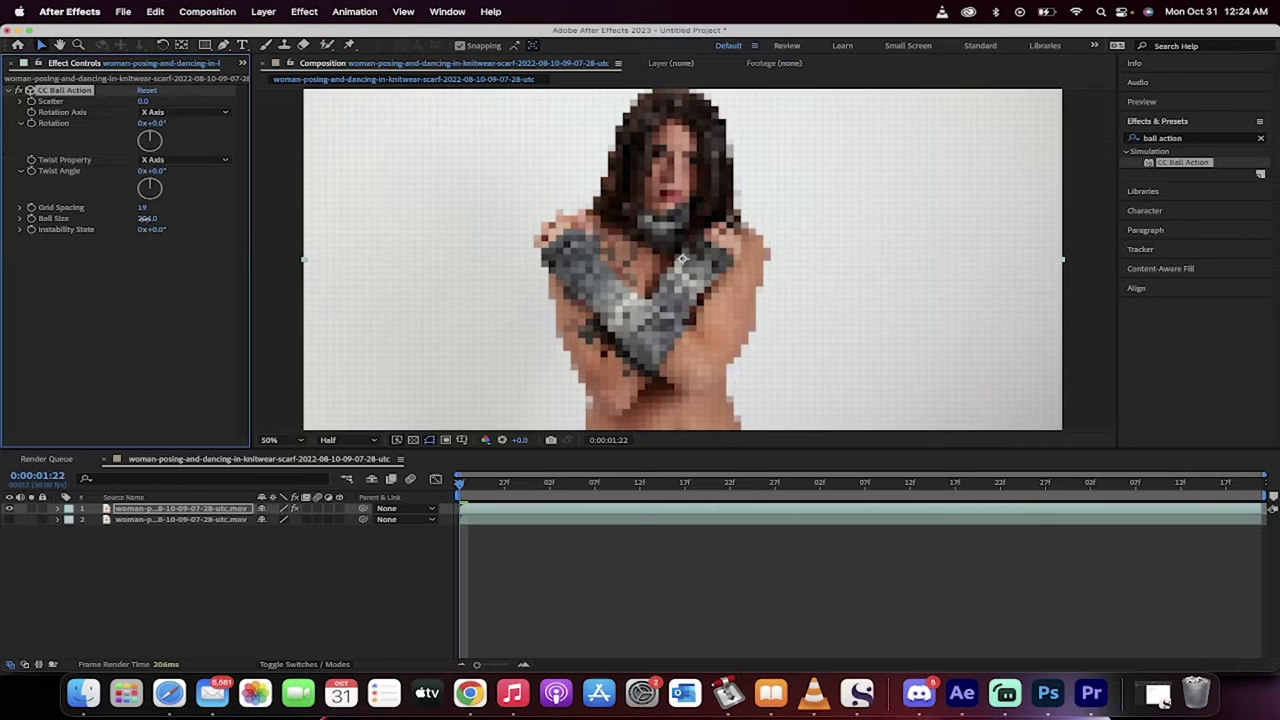
pyautogui.moveTo(145, 218); pyautogui.dragTo(290, 217)
pyautogui.moveTo(143, 208); pyautogui.dragTo(306, 214)
pyautogui.press('space')
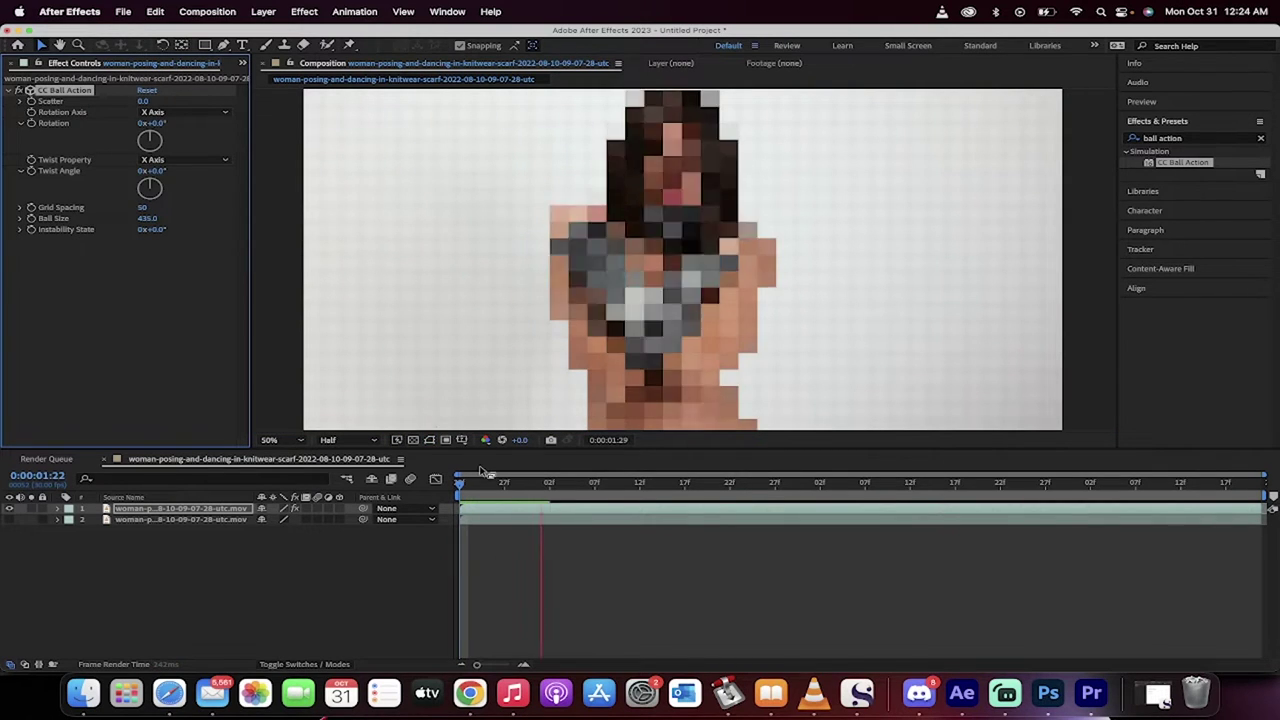
pyautogui.press('space')
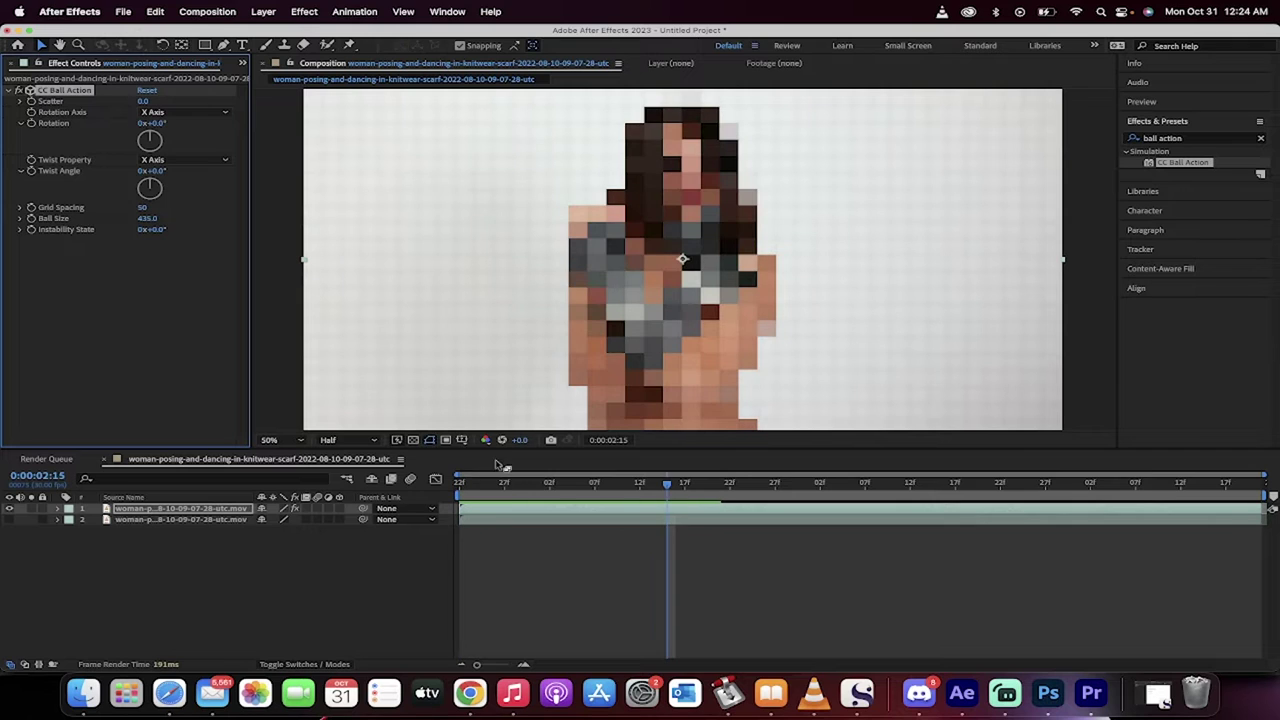
pyautogui.press('space')
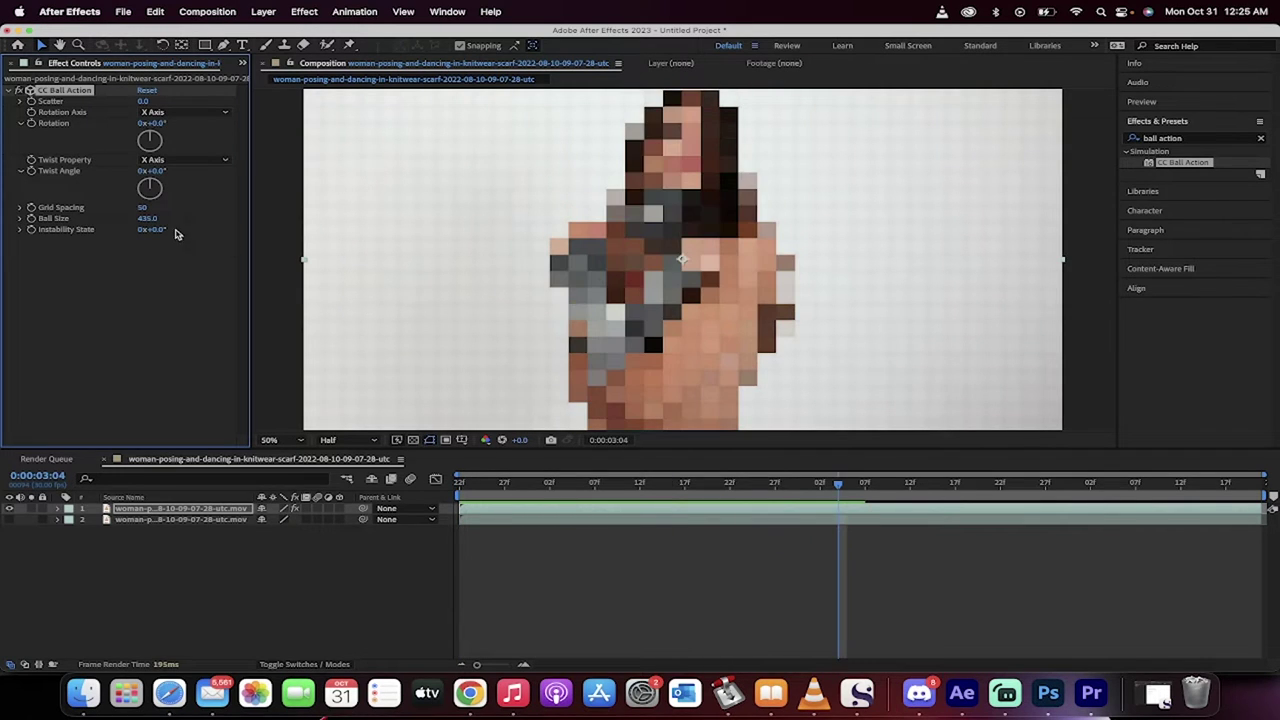
# Set Ball Size to 100 and Grid Spacing to 6 after trying and undoing a larger ball size.
pyautogui.moveTo(144, 218); pyautogui.dragTo(1001, 322)
pyautogui.press('super+z')
pyautogui.moveTo(152, 219); pyautogui.dragTo(77, 219)
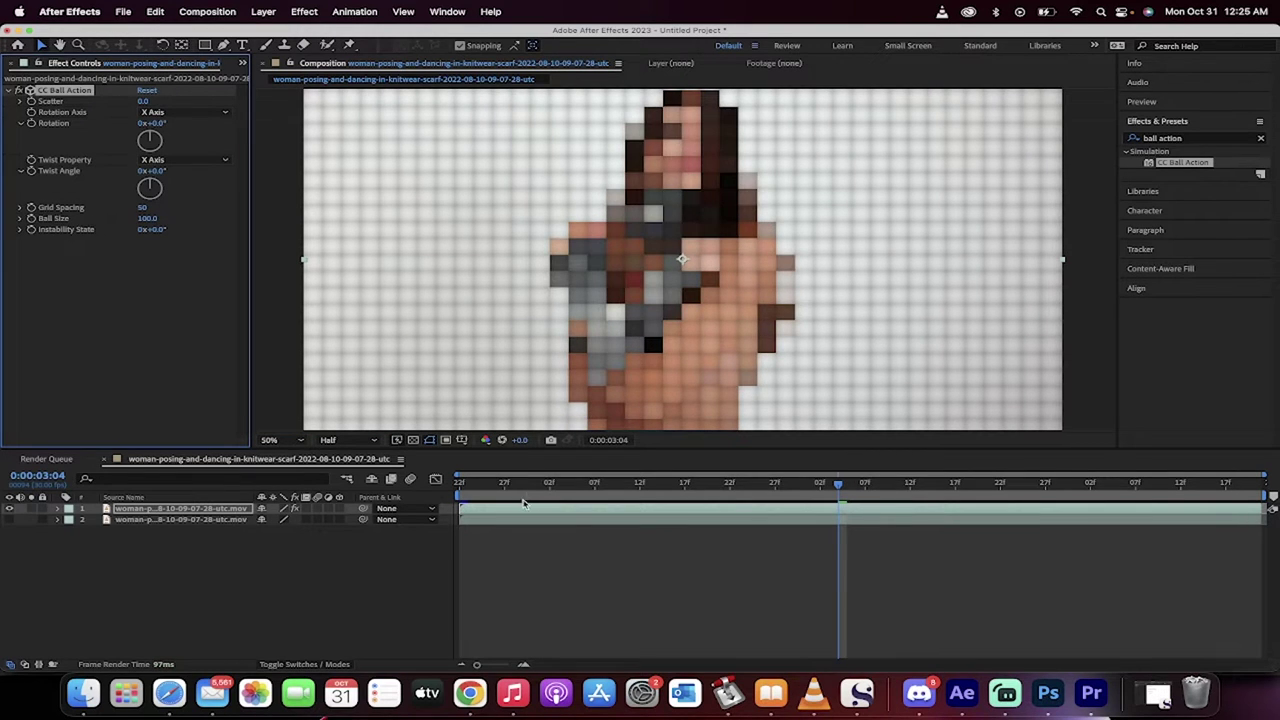
pyautogui.moveTo(503, 485); pyautogui.dragTo(456, 487)
pyautogui.moveTo(145, 209); pyautogui.dragTo(104, 214)
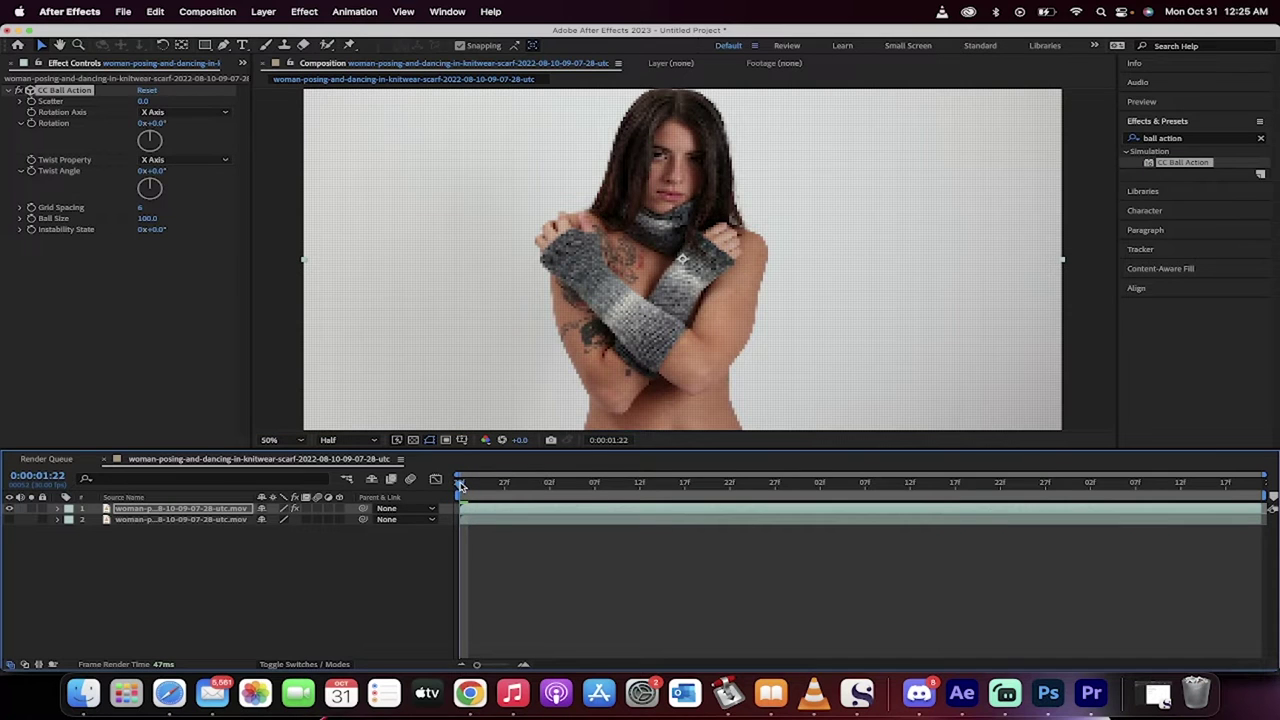
# At 0:00:02:12, set Ball Size to 48 and Grid Spacing to 31, and enable Scatter keyframing at 0.
pyautogui.moveTo(467, 486); pyautogui.dragTo(641, 482)
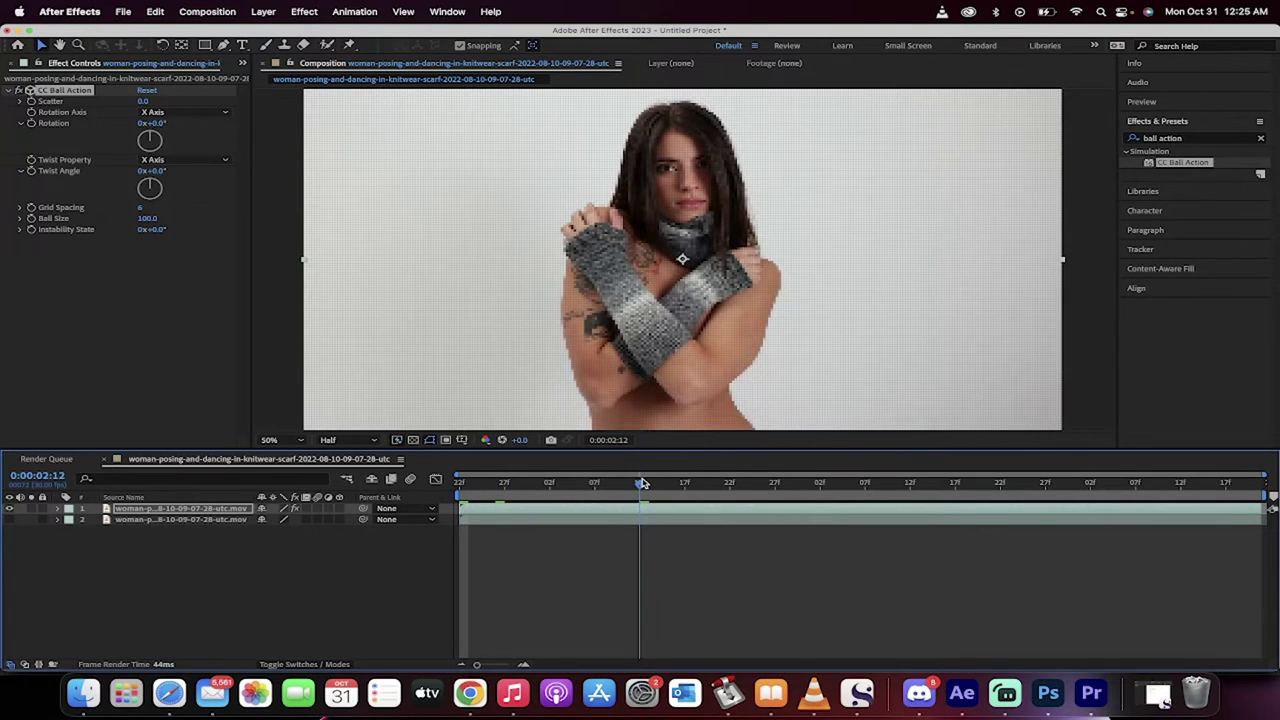
pyautogui.moveTo(147, 218)
pyautogui.mouseDown()
pyautogui.moveTo(137, 227)
pyautogui.moveTo(156, 205)
pyautogui.moveTo(129, 219)
pyautogui.mouseUp()
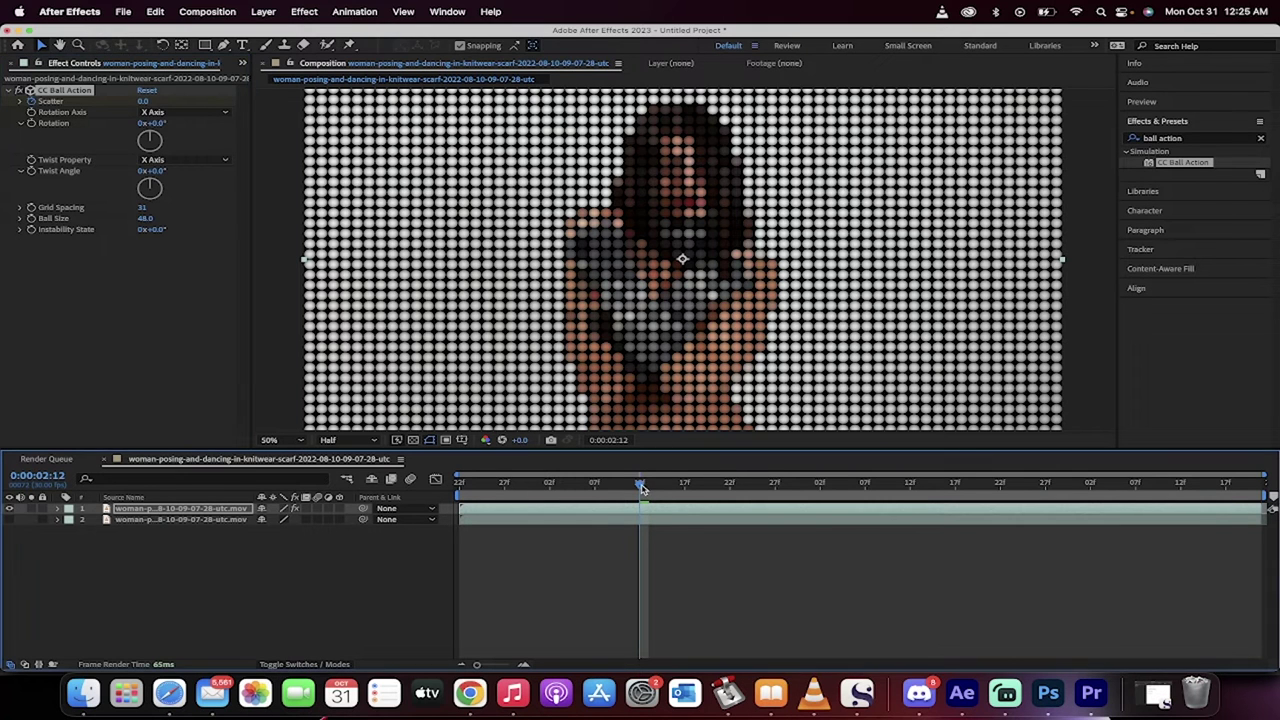
# Try animating Scatter to 171 at 0:00:03:02, preview the scattering balls, and undo the Scatter change.
pyautogui.moveTo(642, 484); pyautogui.dragTo(825, 492)
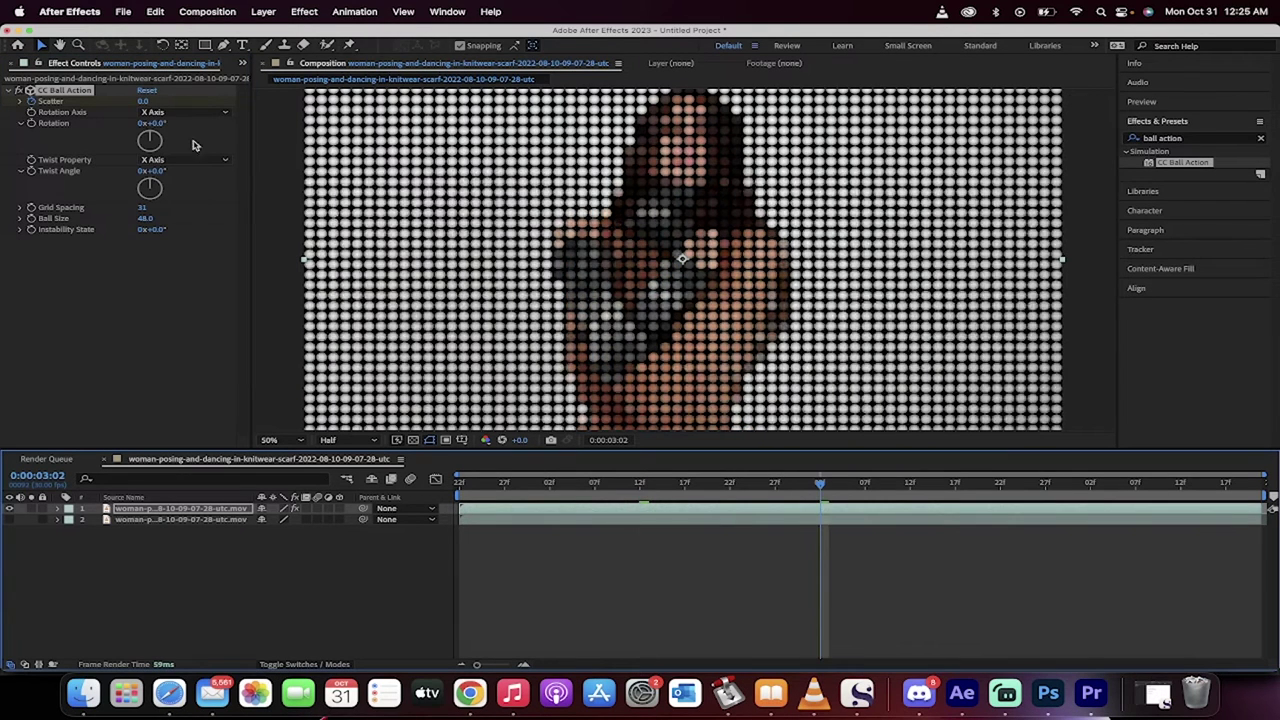
pyautogui.moveTo(143, 101); pyautogui.dragTo(1163, 703)
pyautogui.moveTo(148, 101); pyautogui.dragTo(370, 129)
pyautogui.moveTo(1163, 703); pyautogui.dragTo(1163, 703)
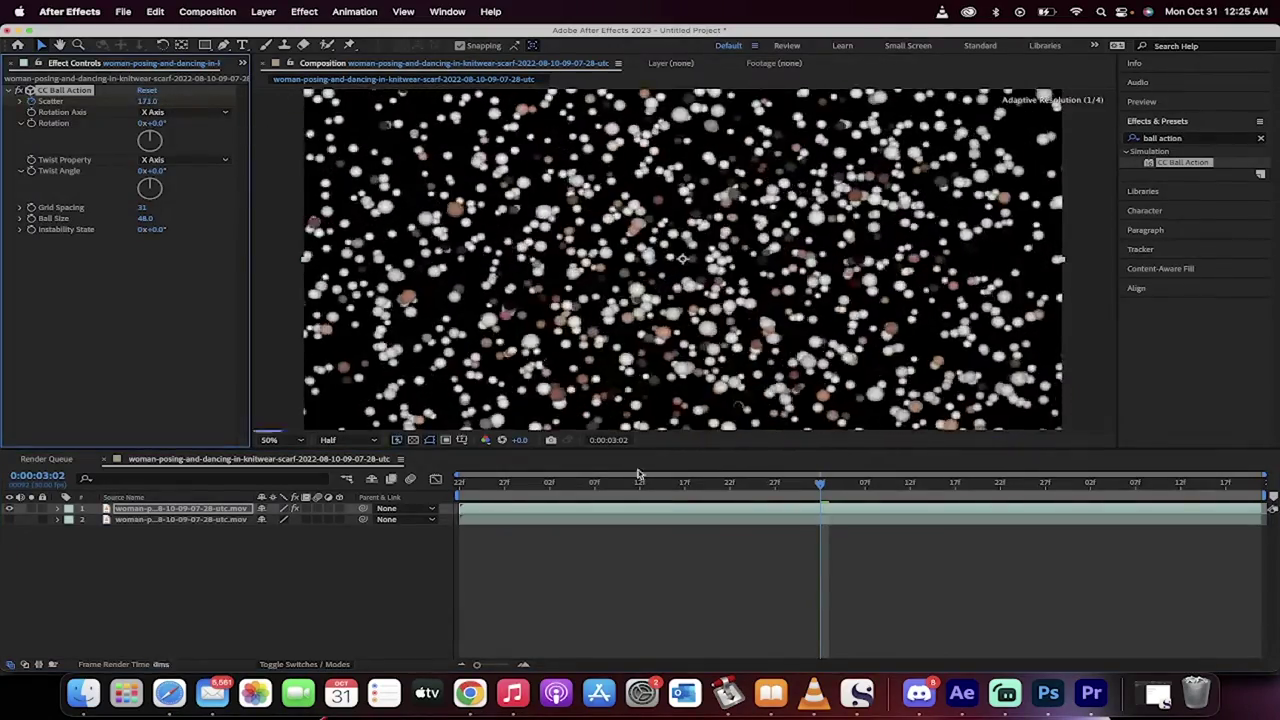
pyautogui.moveTo(692, 487); pyautogui.dragTo(624, 486)
pyautogui.press('space')
pyautogui.press('space')
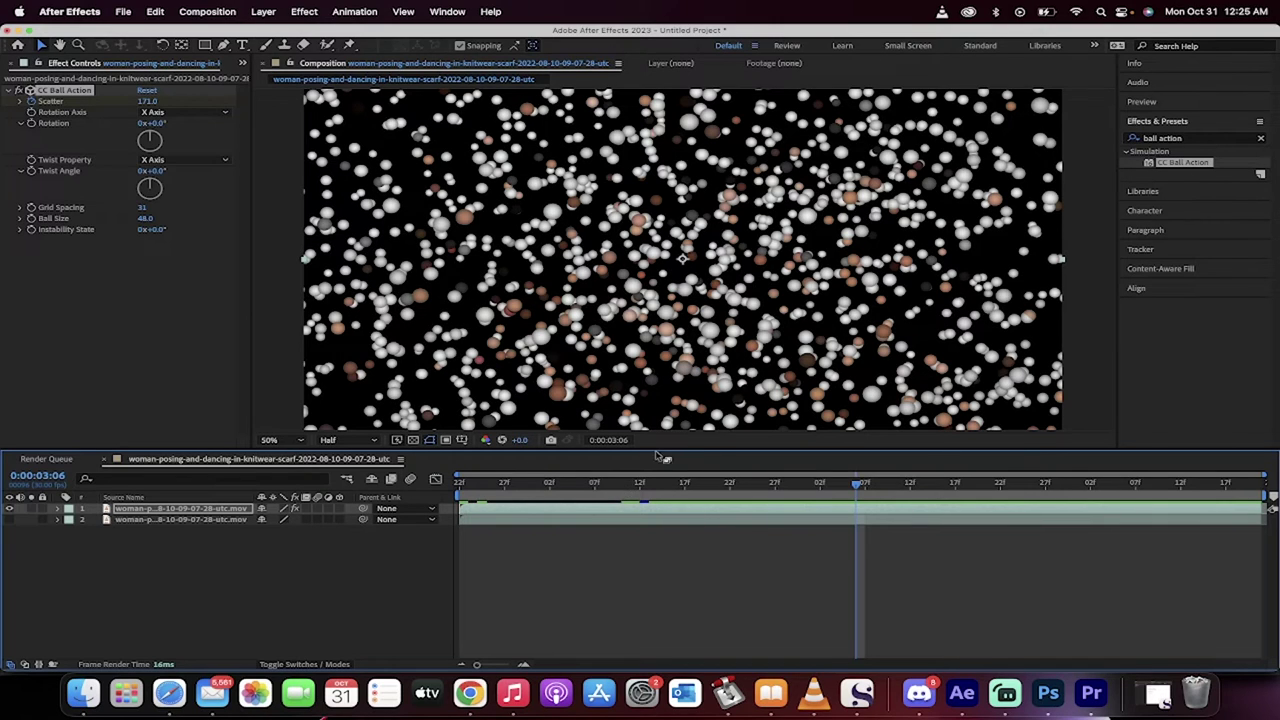
pyautogui.moveTo(712, 485); pyautogui.dragTo(612, 486)
pyautogui.press('super+z')
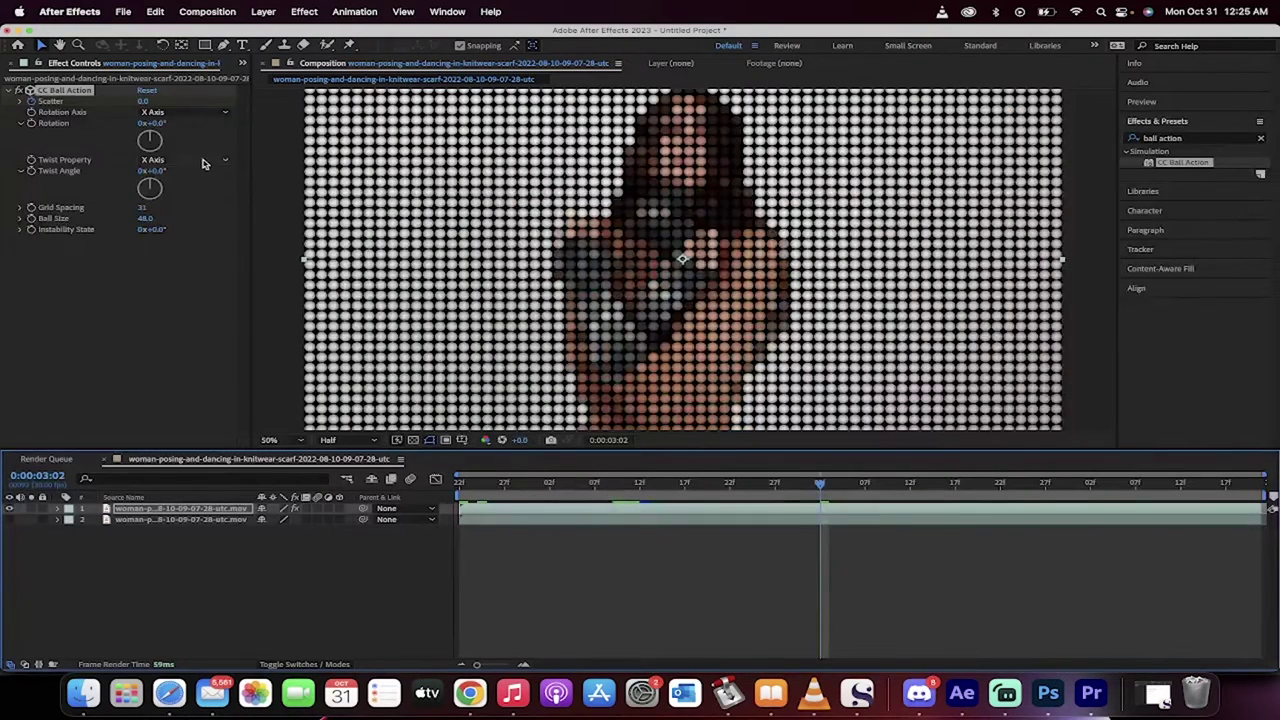
# Try out the effect's Rotation and set the Twist Angle to 1x+182° with the X Axis twist property.
pyautogui.moveTo(165, 123); pyautogui.dragTo(394, 103)
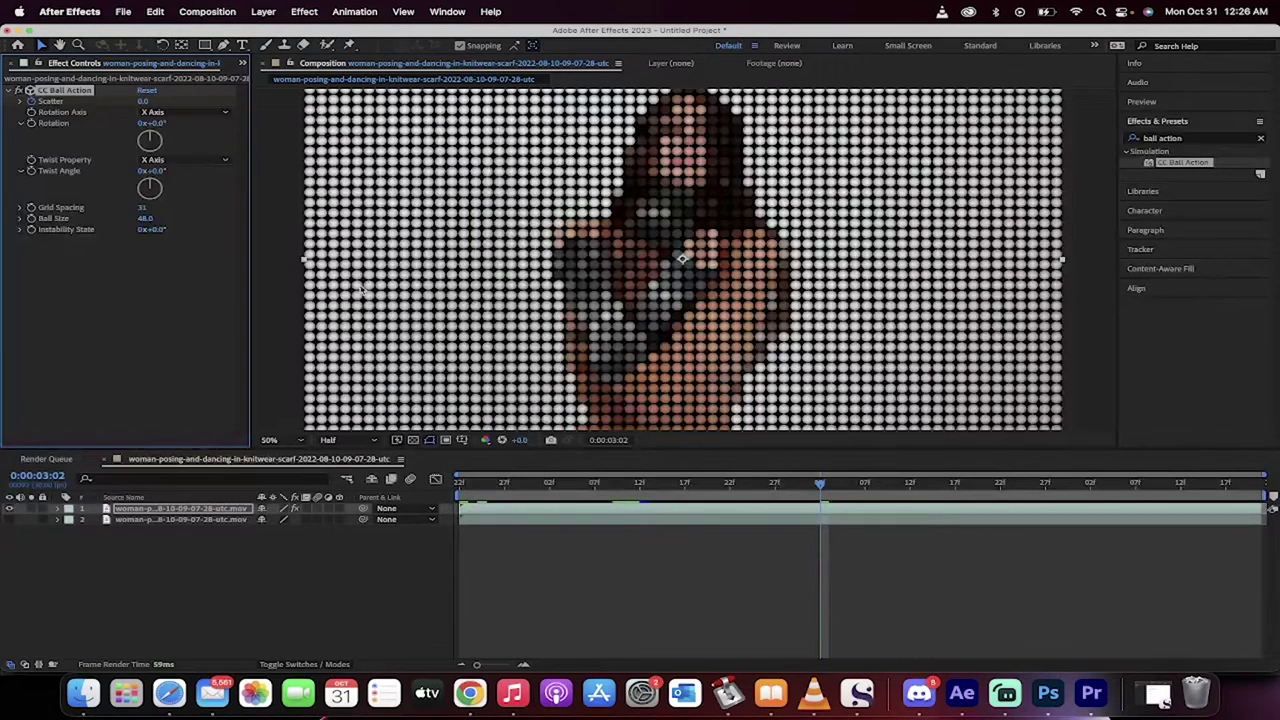
pyautogui.moveTo(525, 482); pyautogui.dragTo(645, 476)
pyautogui.moveTo(157, 172); pyautogui.dragTo(1163, 703)
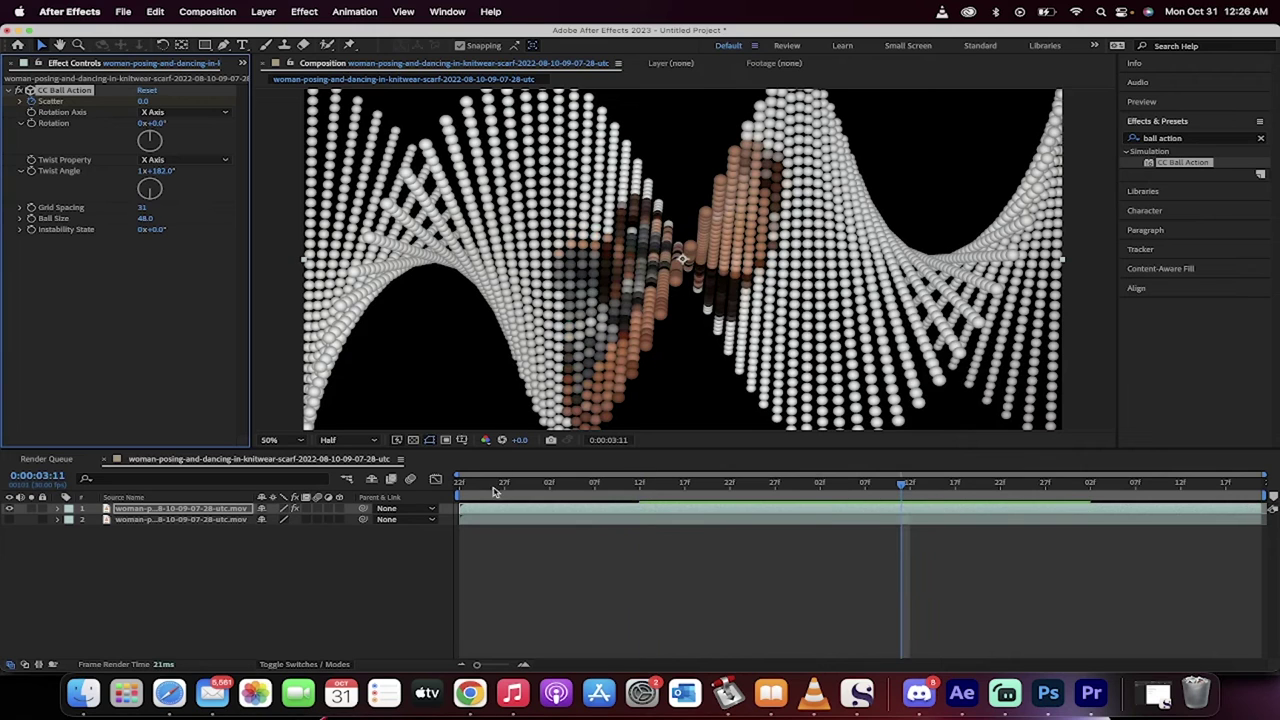
# Keyframe Rotation from 0° at 0:00:01:22 to 0x+321° at 0:00:02:12 and preview the twisting animation.
pyautogui.click(62, 211)
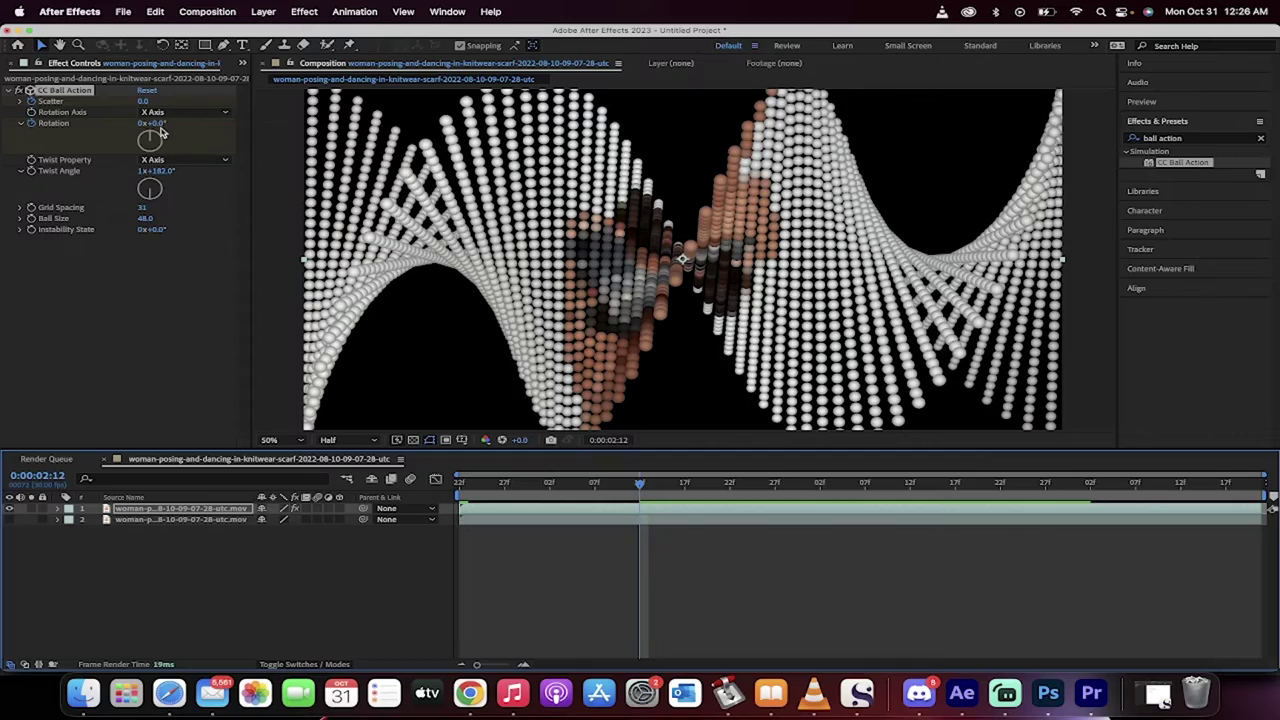
pyautogui.moveTo(160, 130); pyautogui.dragTo(420, 140)
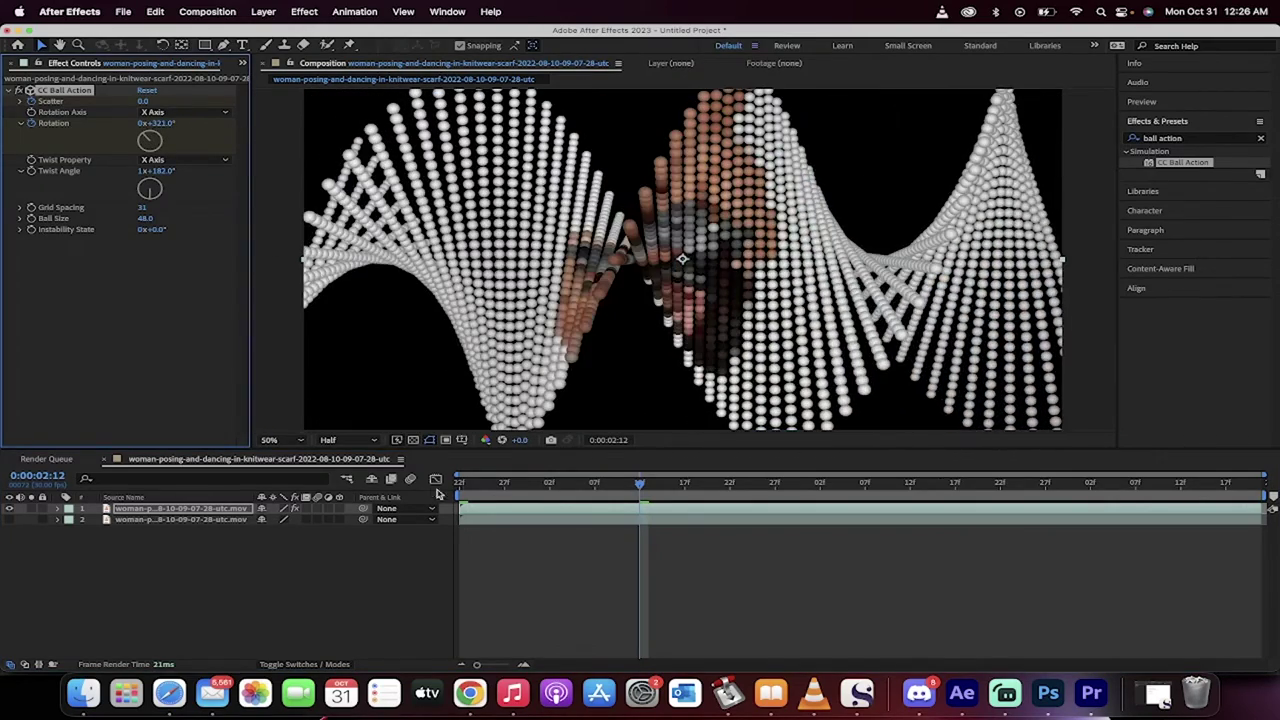
pyautogui.click(453, 484)
pyautogui.press('space')
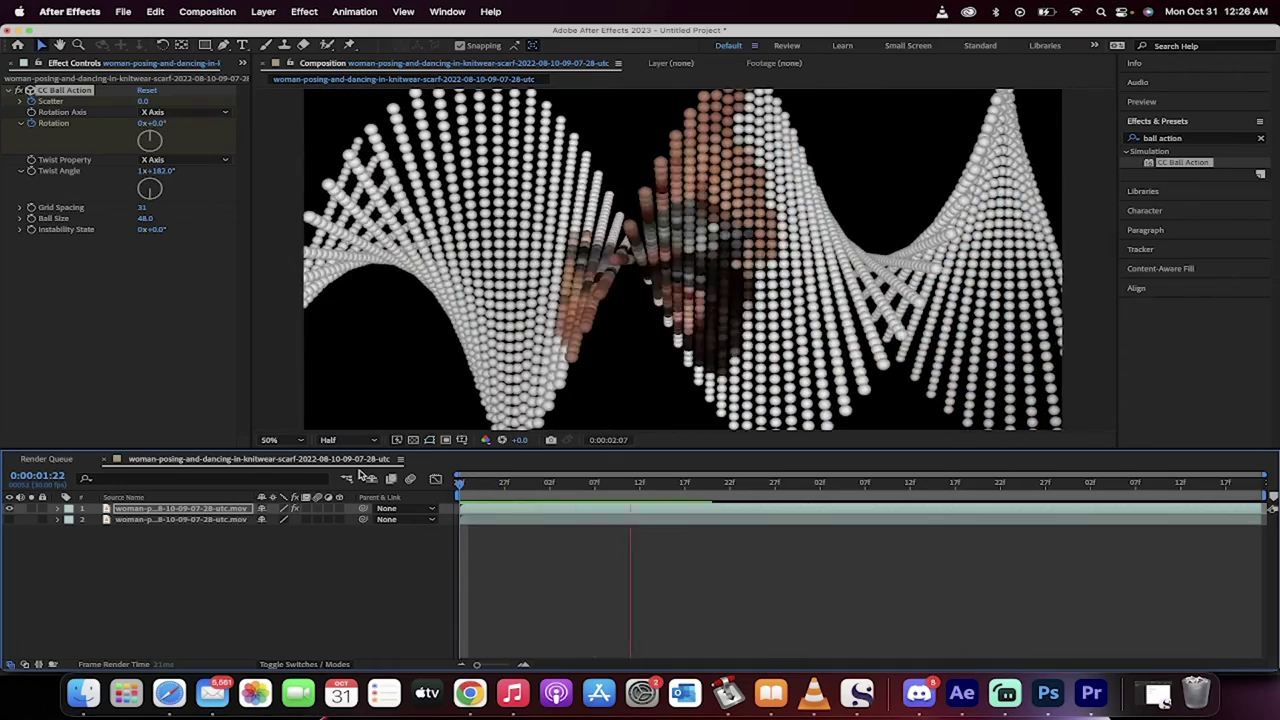
# Stop the preview and, at 0:00:01:22, try a Twist Angle of about 0x+50° with the X Axis twist property.
pyautogui.press('space')
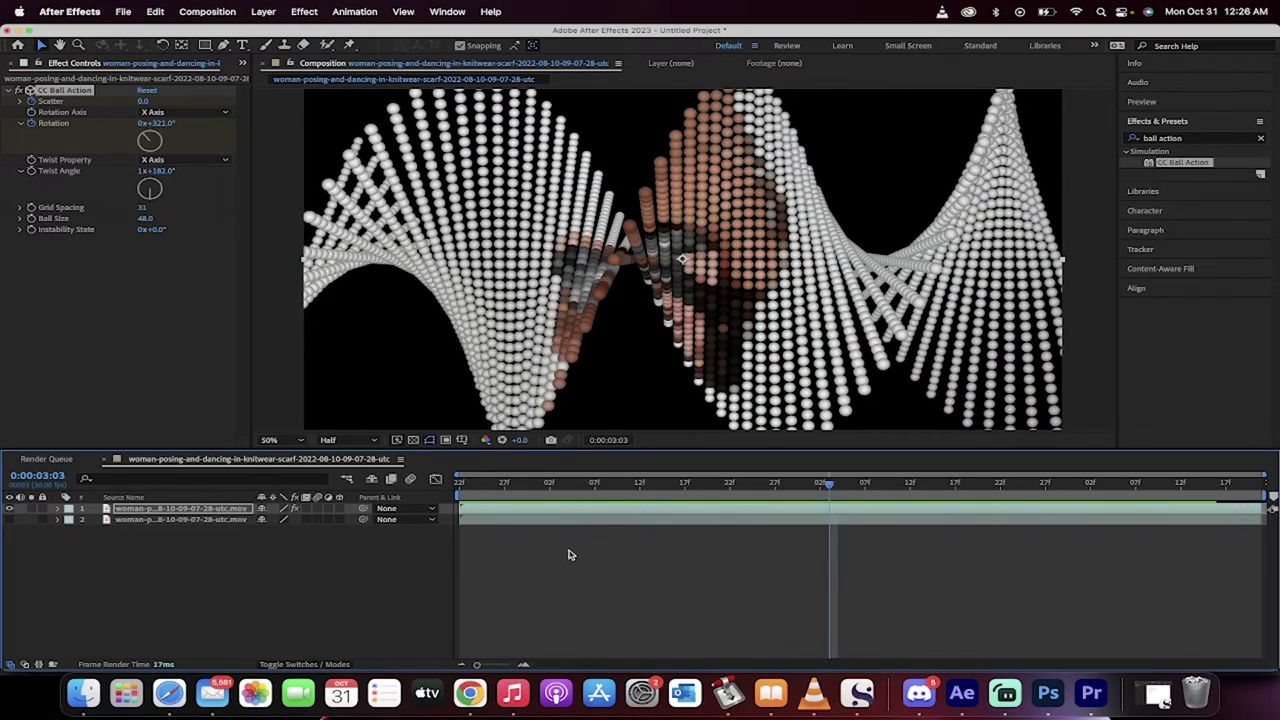
pyautogui.click(512, 495)
pyautogui.click(455, 484)
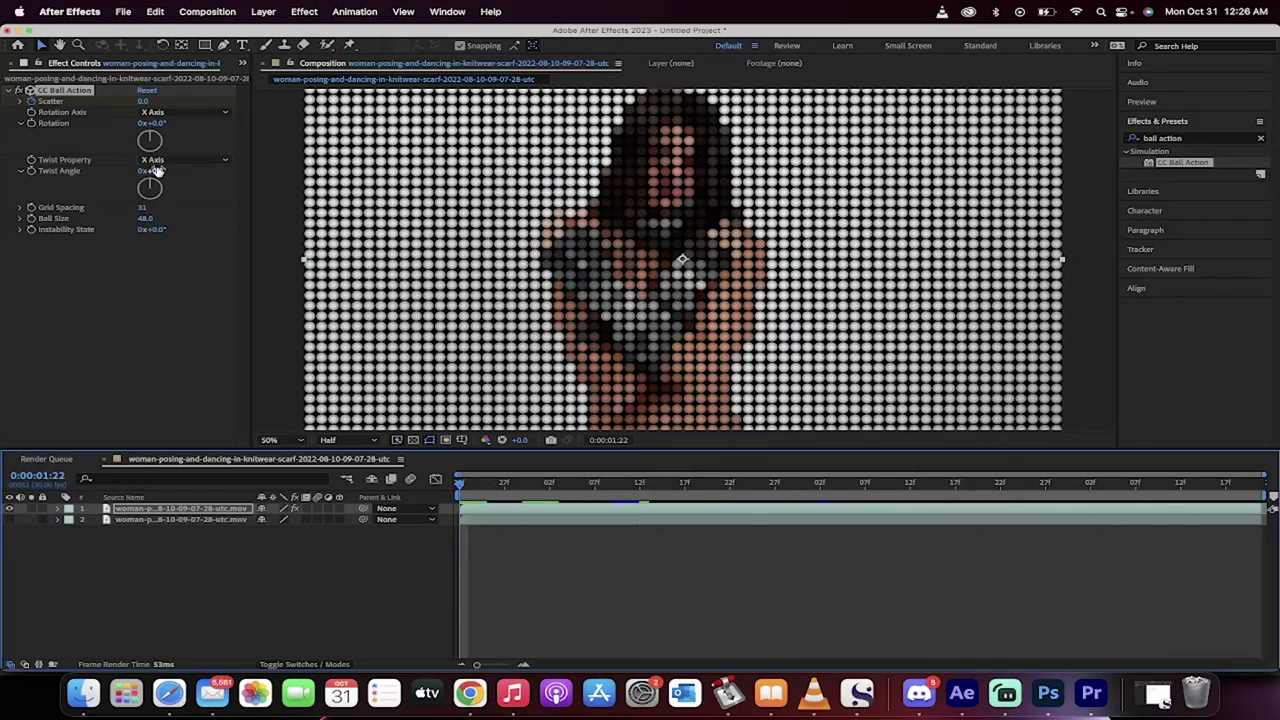
pyautogui.moveTo(155, 171); pyautogui.dragTo(213, 184)
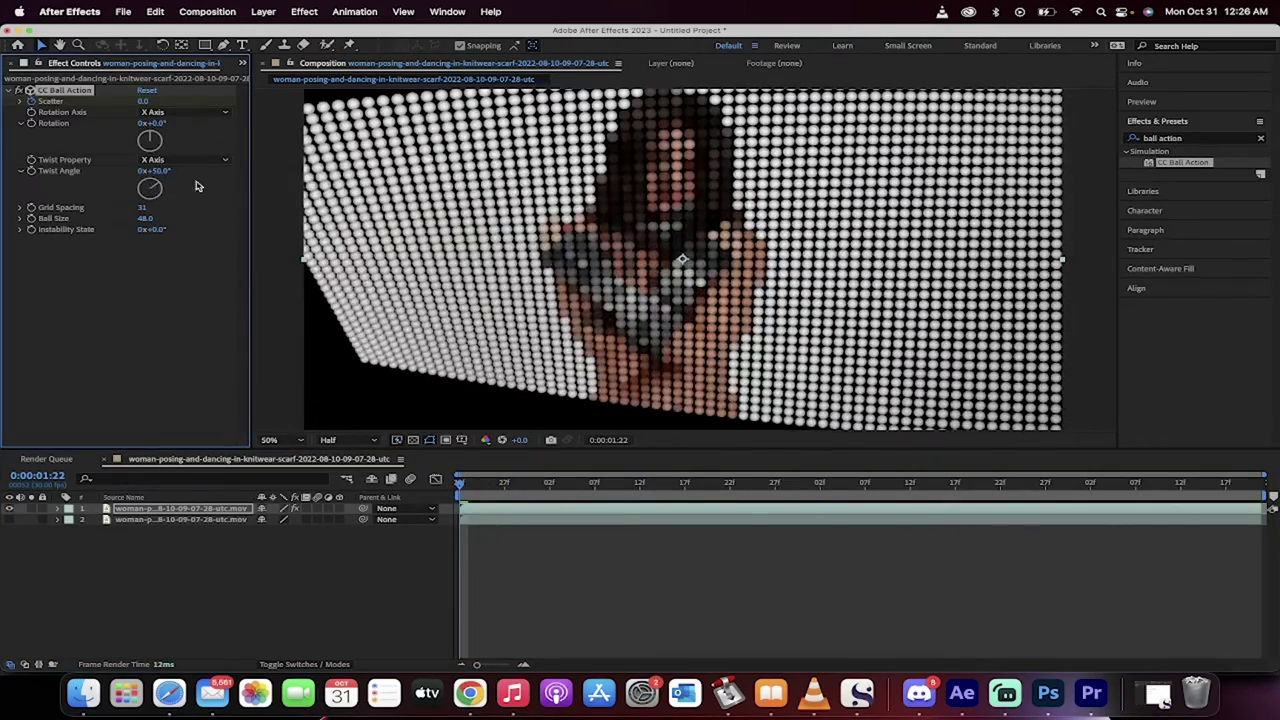
# Set the Twist Property to Y Axis, try out a larger Twist Angle, and undo the angle change.
pyautogui.click(185, 160)
pyautogui.click(176, 189)
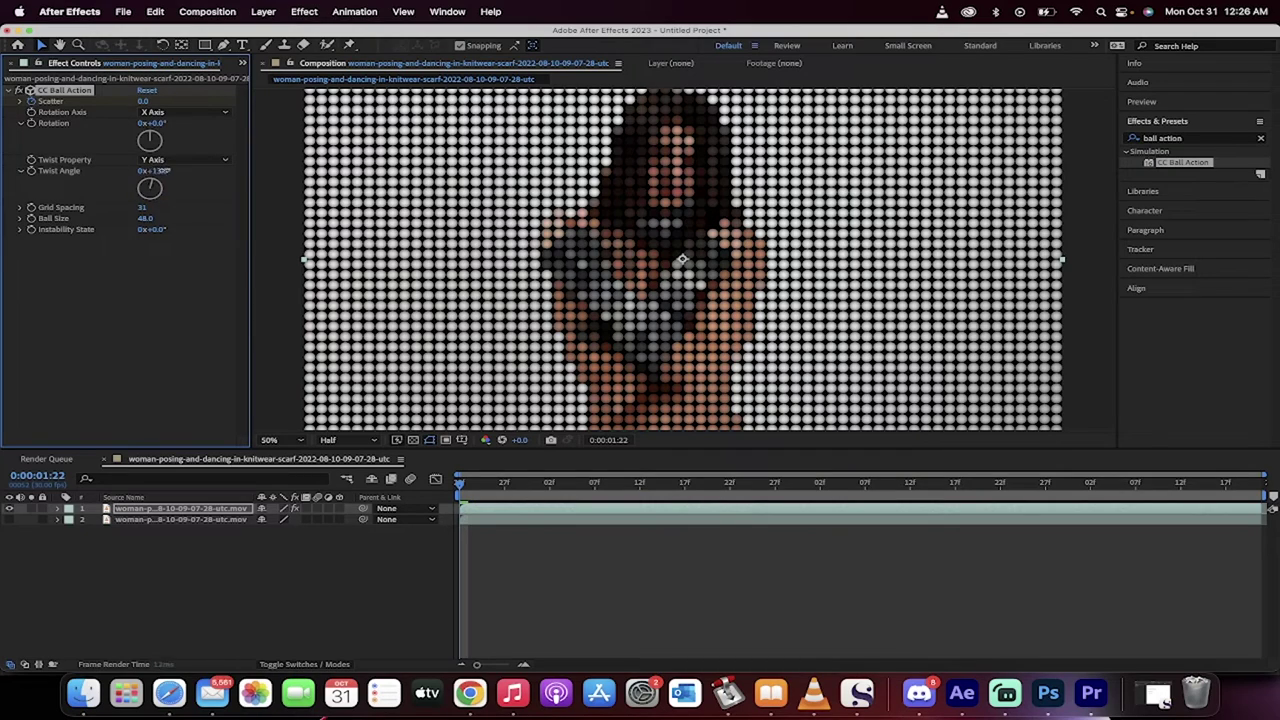
pyautogui.moveTo(165, 171); pyautogui.dragTo(382, 161)
pyautogui.press('super+z')
pyautogui.click(160, 112)
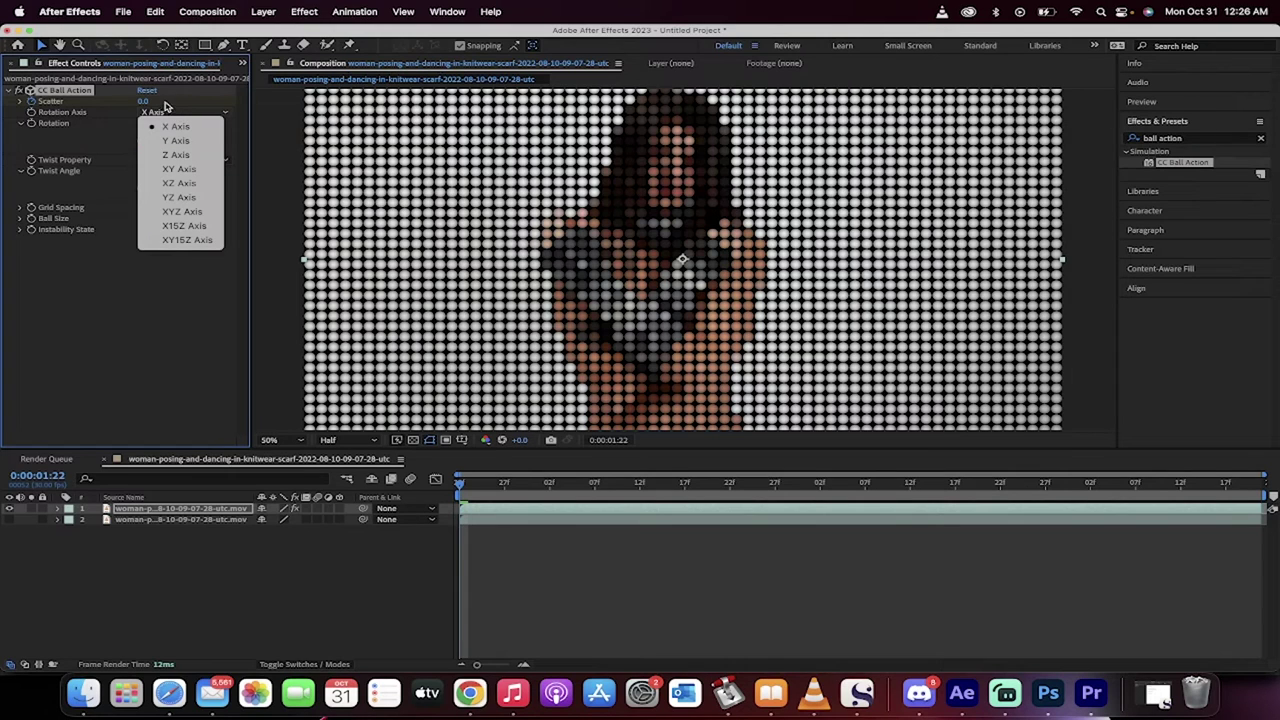
pyautogui.click(165, 107)
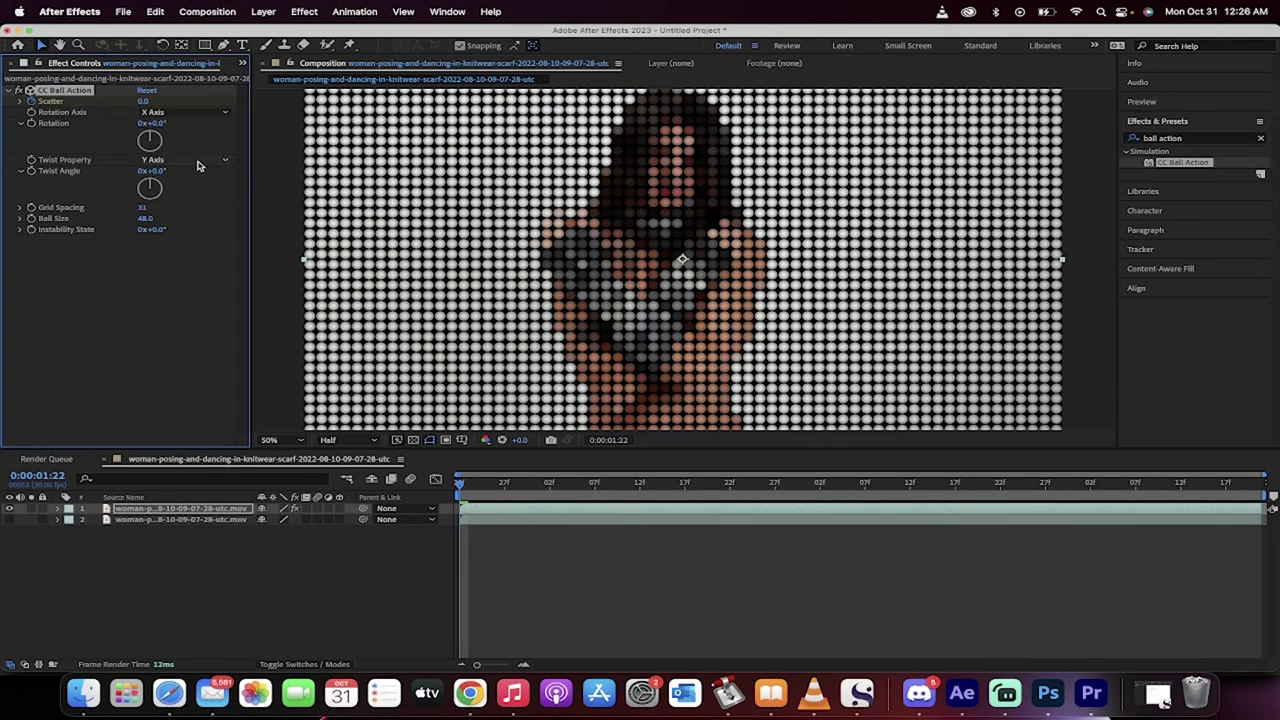